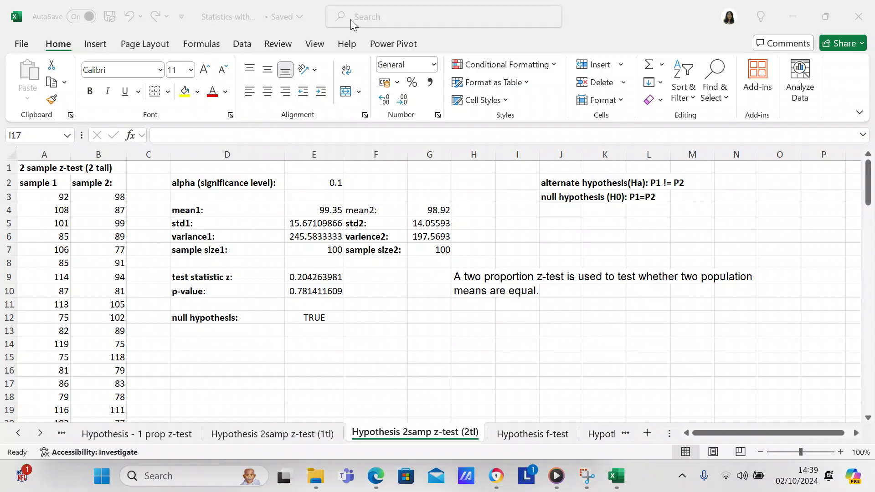
# - Recalculate the random samples, save the workbook, and inspect the formulas in A3 and B3 and the alpha cell E2
pyautogui.press('F9')
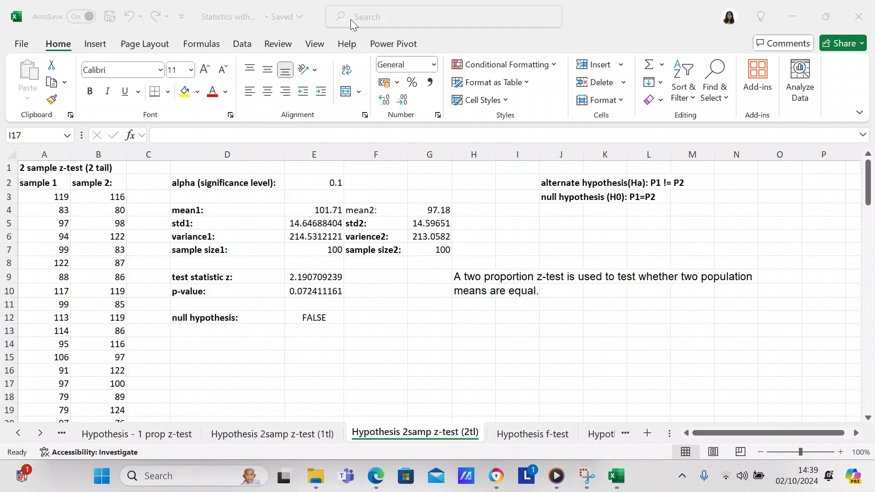
pyautogui.hotkey('ctrl', 's')
pyautogui.click(41, 200)
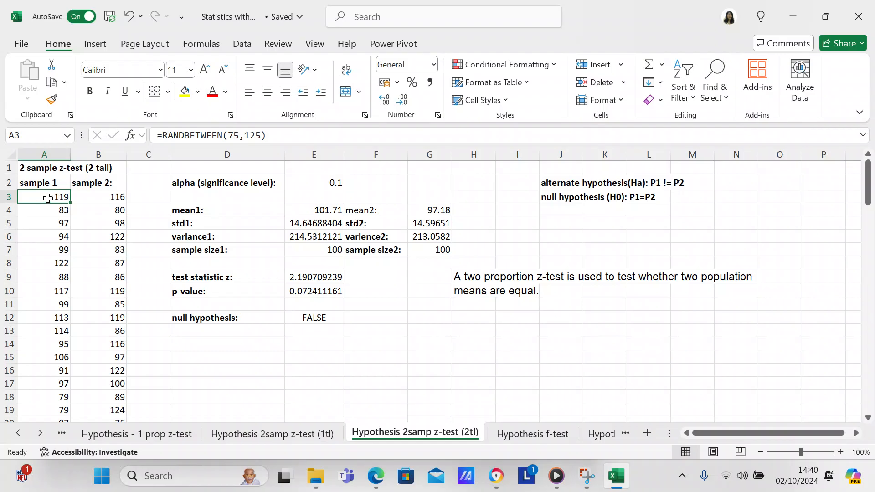
pyautogui.click(85, 196)
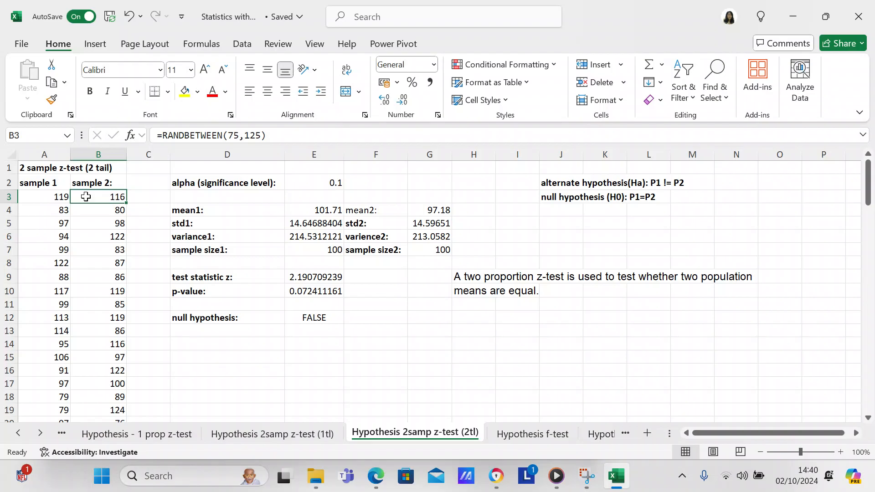
pyautogui.click(309, 182)
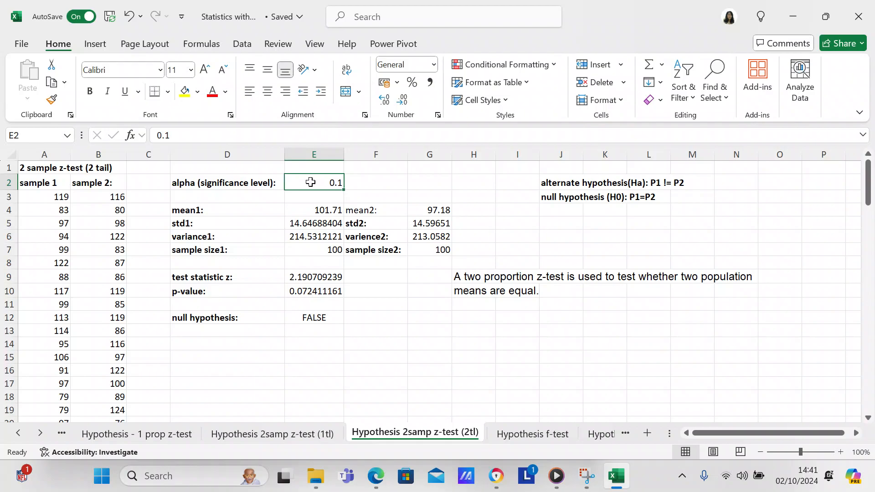
# - Enter the null hypothesis note "H0 = means of two samples are the same" in cell H12
pyautogui.click(485, 317)
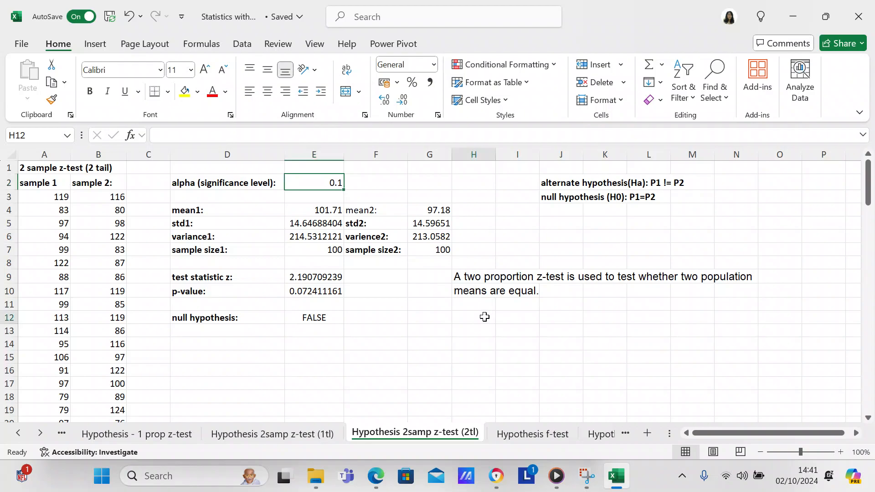
pyautogui.write('H')
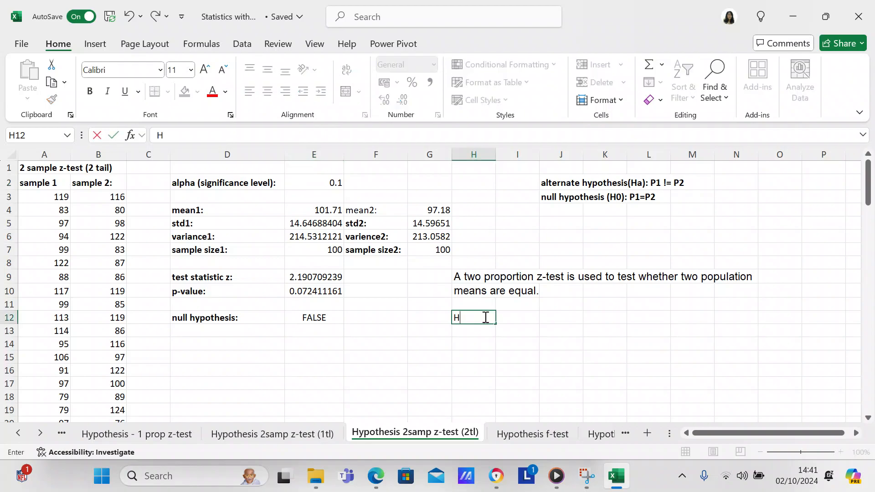
pyautogui.write('0 = means of two')
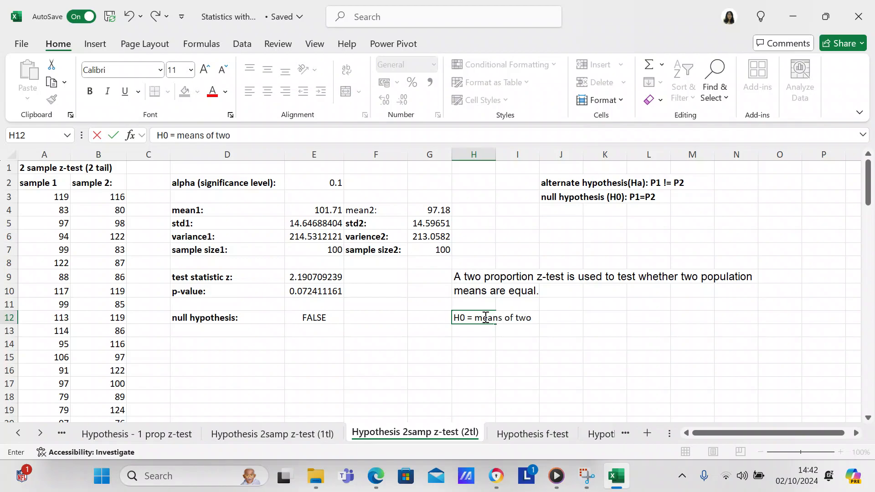
pyautogui.write(' samples are th')
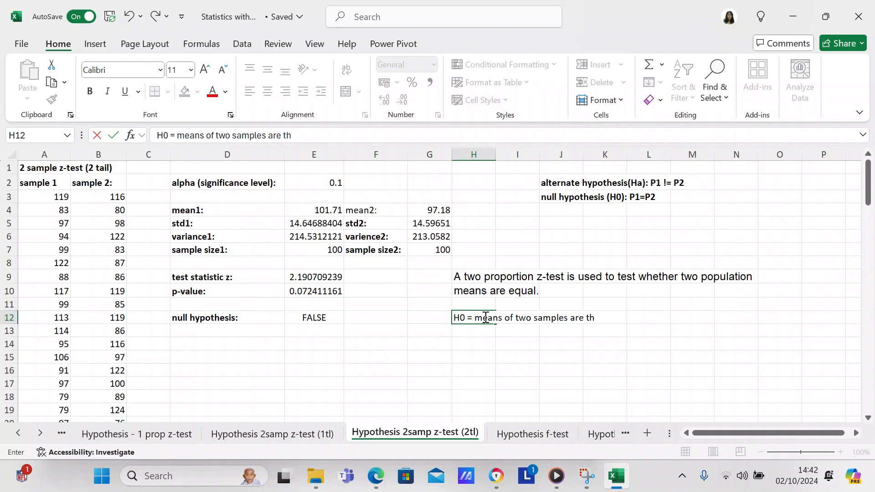
pyautogui.write('e same')
# - Enter the alternate hypothesis note "Ha = means of the two samples are not the same" in cell H13
pyautogui.click(482, 330)
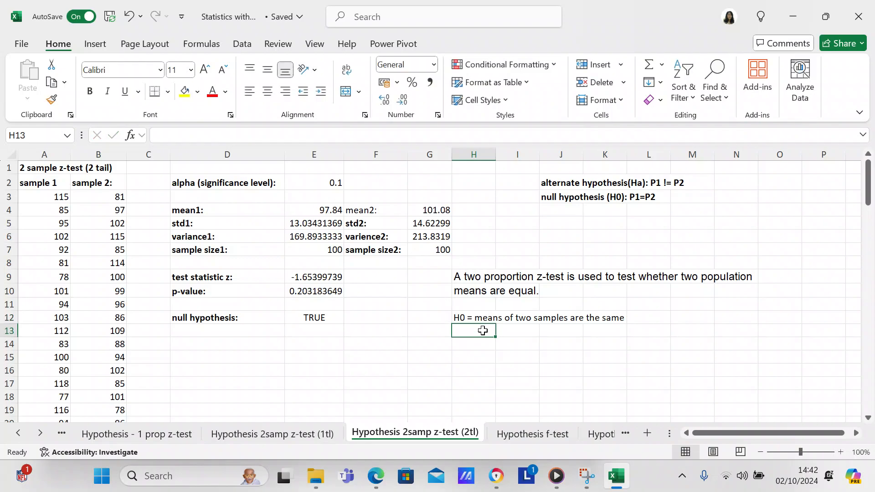
pyautogui.write('Ha')
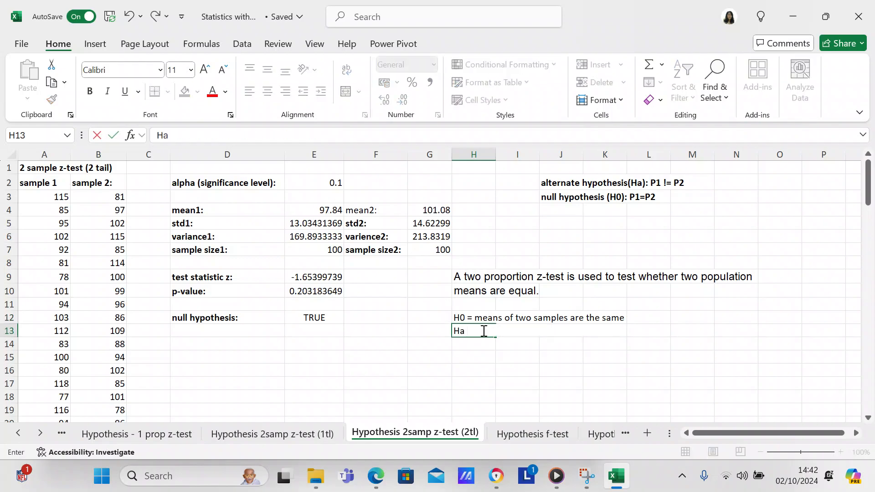
pyautogui.write(' = means of the tw')
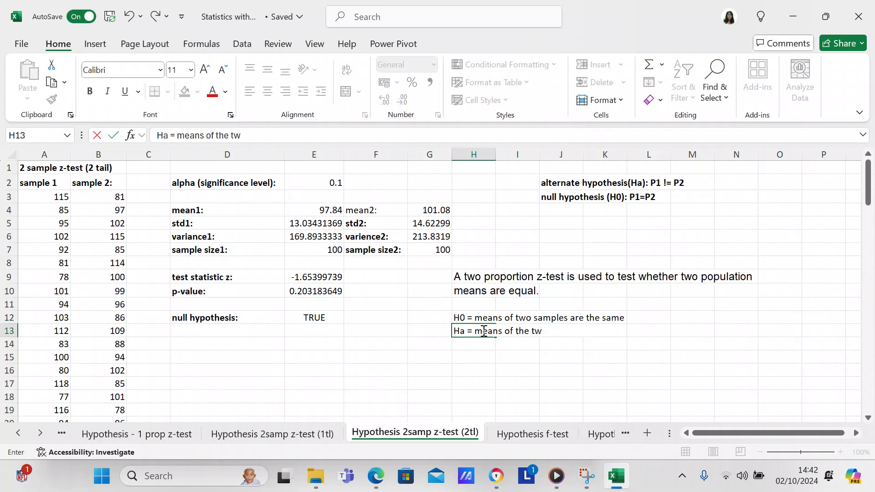
pyautogui.write('o samples are')
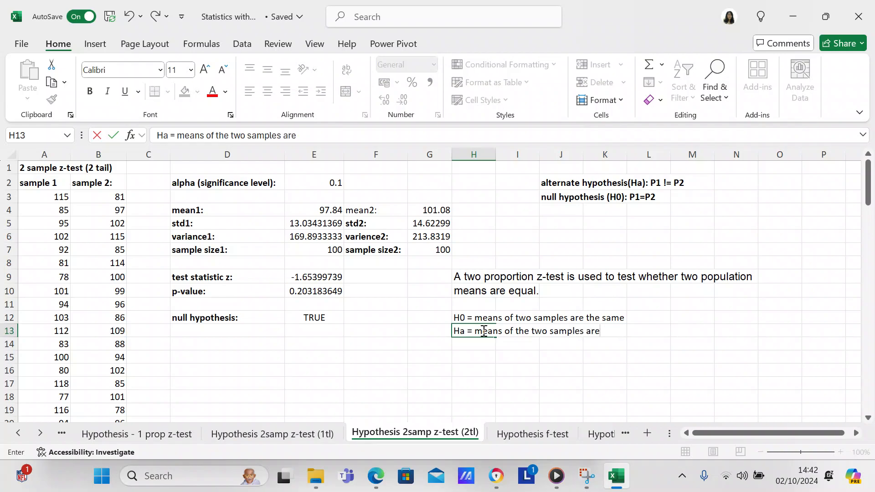
pyautogui.write(' not the same')
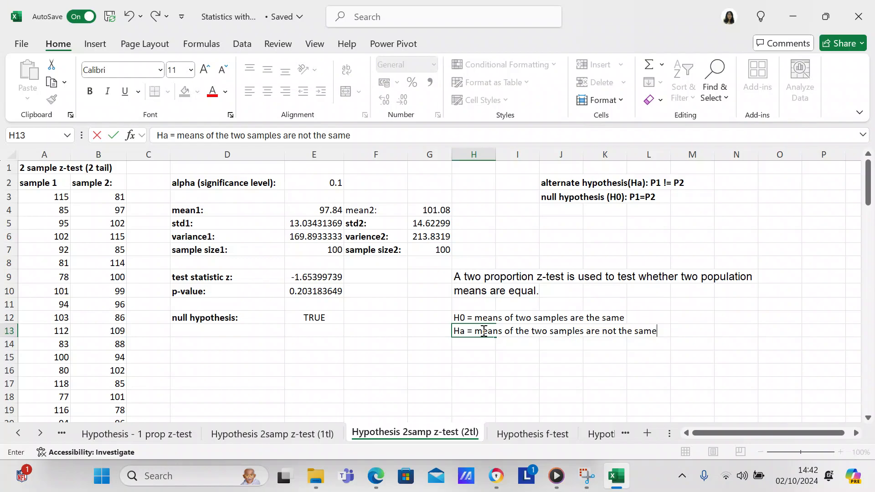
pyautogui.press('Return')
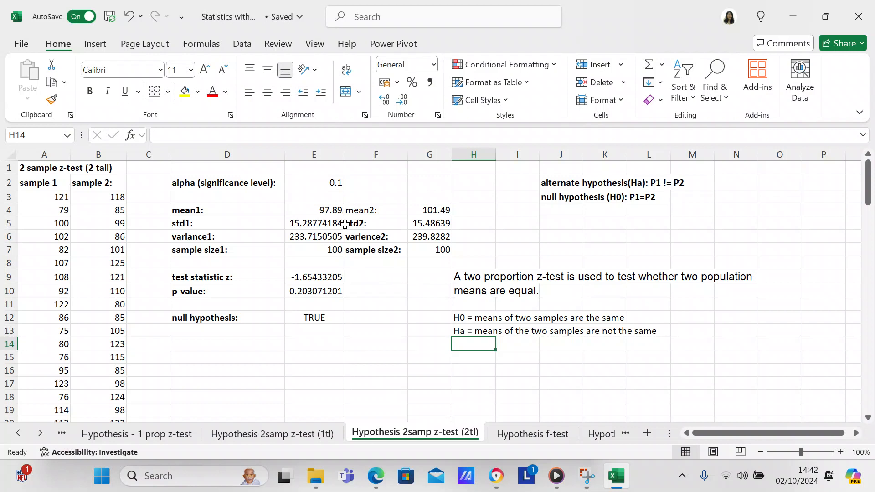
# - Set the alpha significance level in cell E2 to 0.05
pyautogui.click(335, 182)
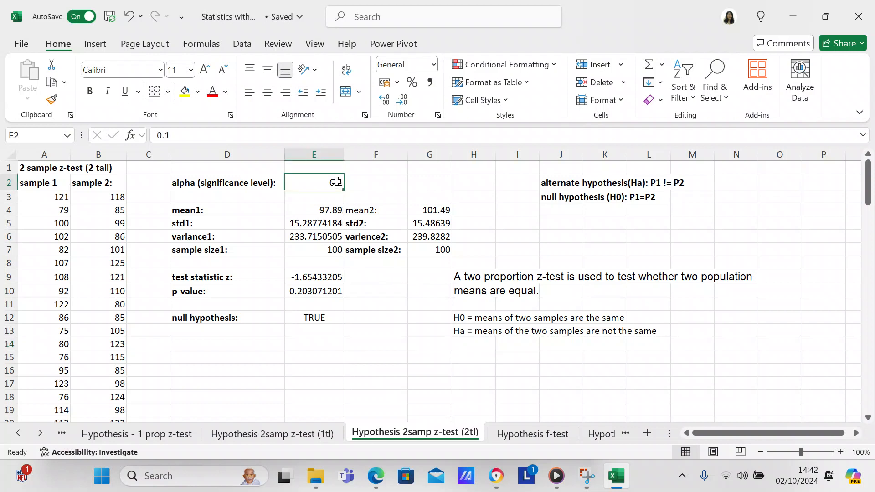
pyautogui.write('0.05')
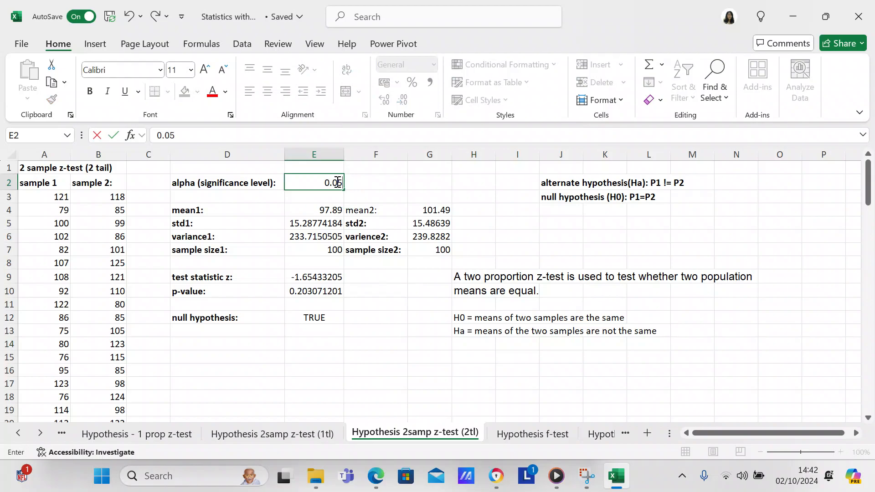
pyautogui.press('Return')
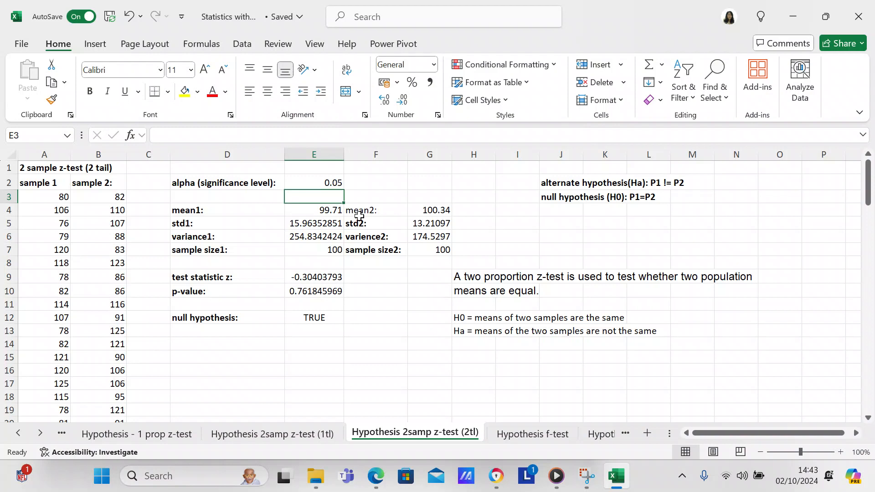
# - Set the alpha significance level in cell E2 to 0.5
pyautogui.click(340, 184)
pyautogui.write('0')
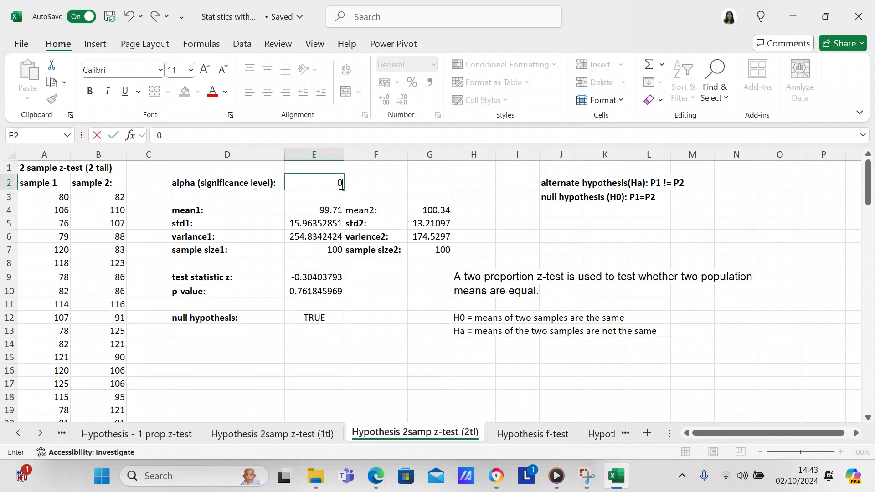
pyautogui.write('.5')
pyautogui.press('Return')
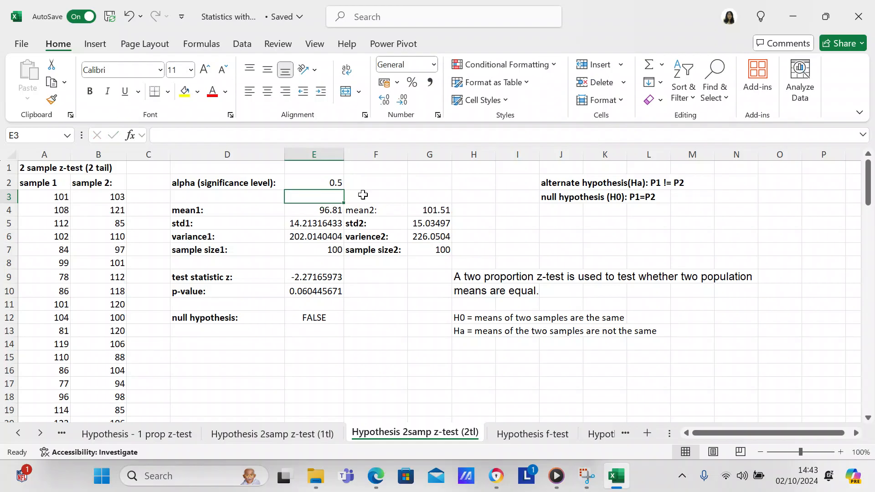
# - Set the alpha significance level in cell E2 to 0.1
pyautogui.click(334, 181)
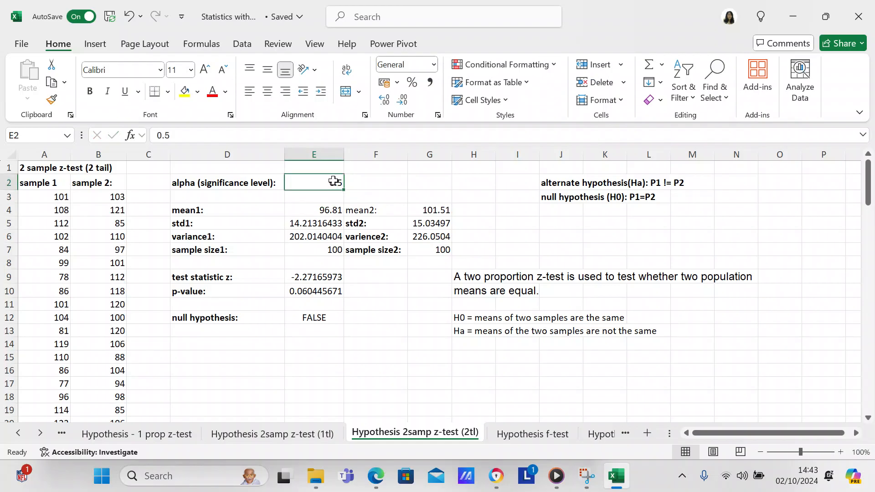
pyautogui.write('0.1')
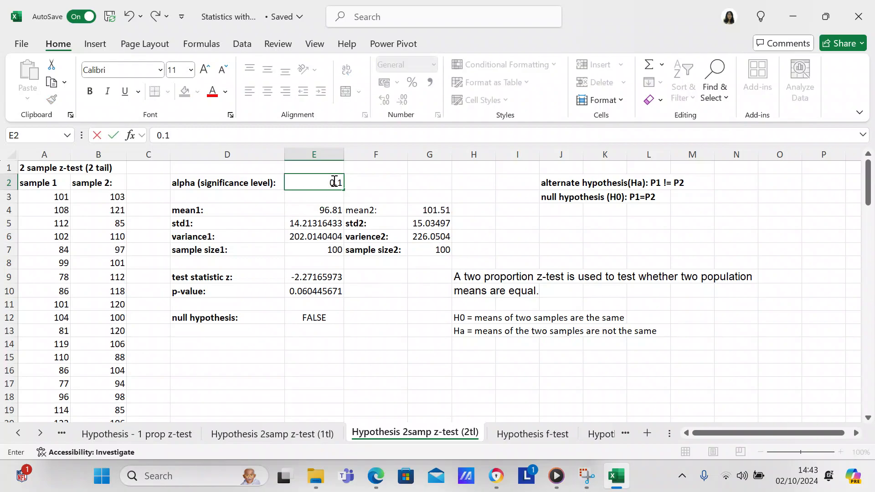
pyautogui.press('Return')
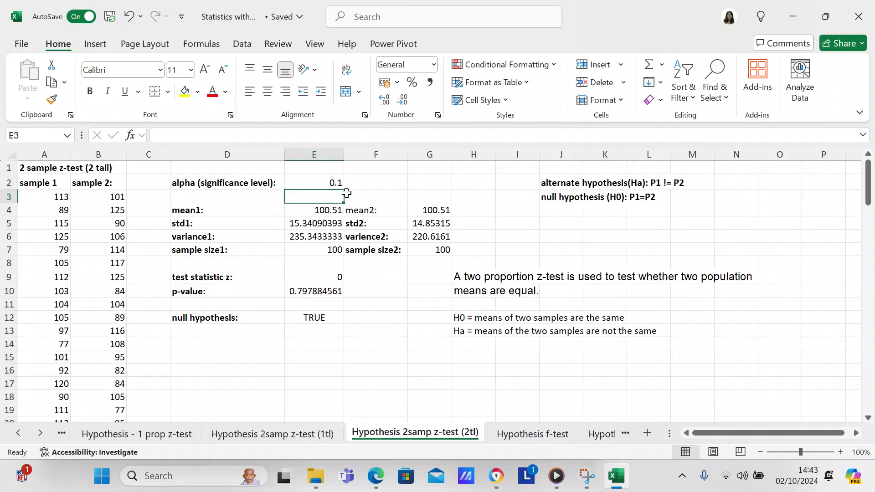
# - Examine the mean, standard deviation, variance and sample size formulas of both samples in E4:E7 and G4:G7, recalculating the sheet once in between
pyautogui.click(326, 209)
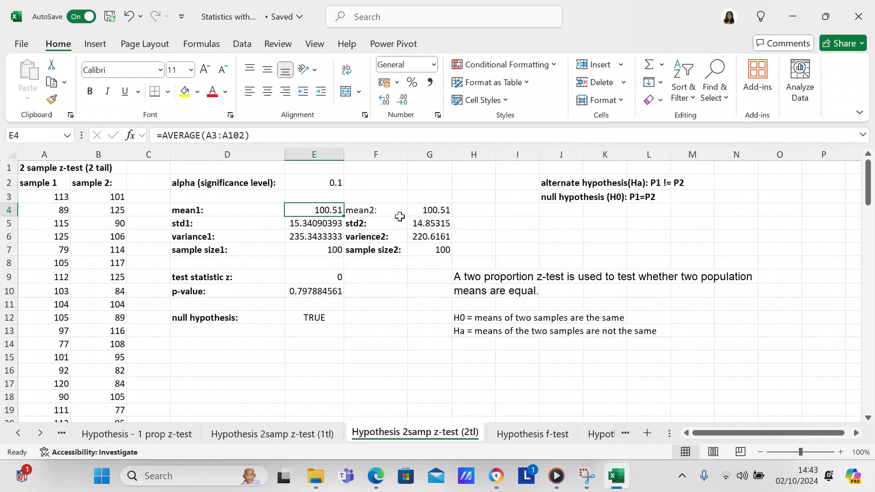
pyautogui.click(413, 210)
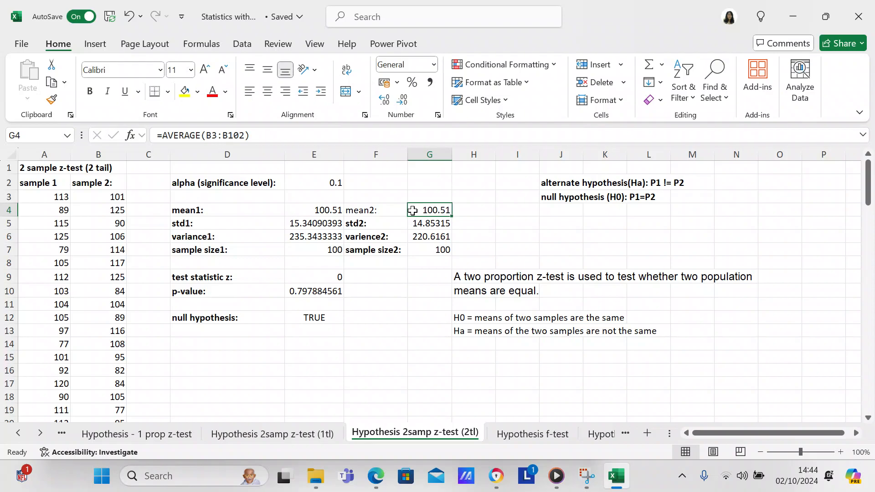
pyautogui.click(329, 224)
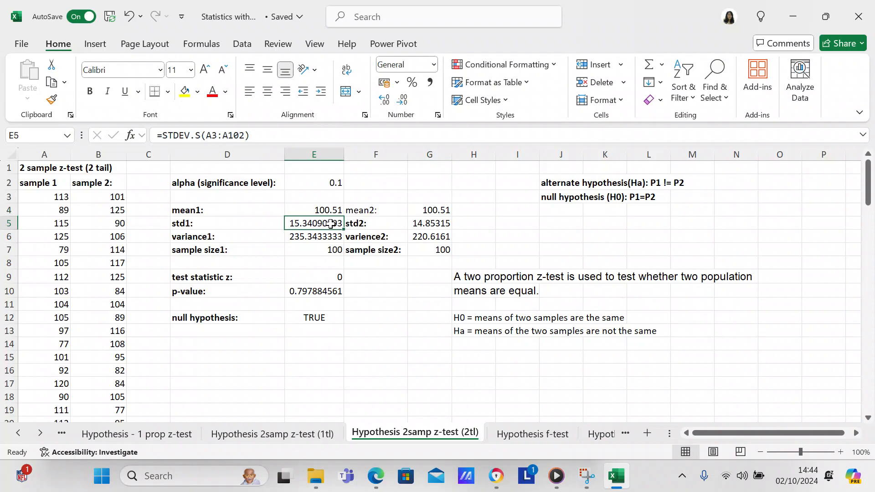
pyautogui.click(413, 221)
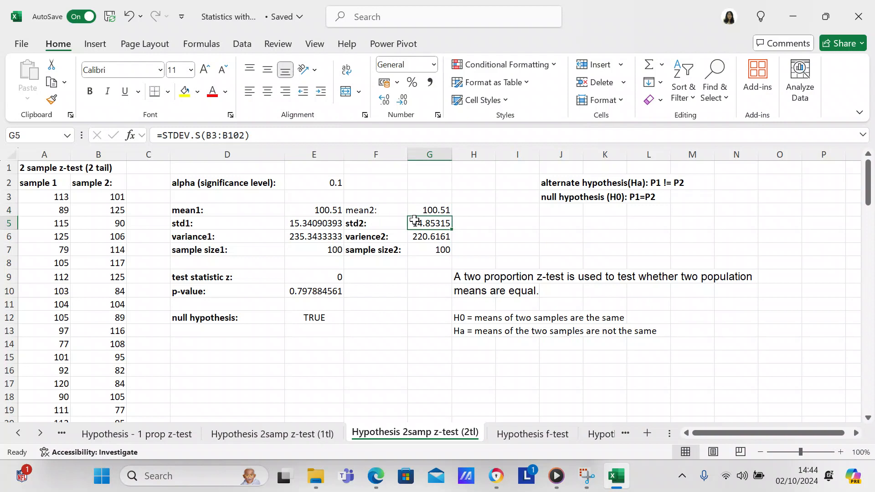
pyautogui.press('F9')
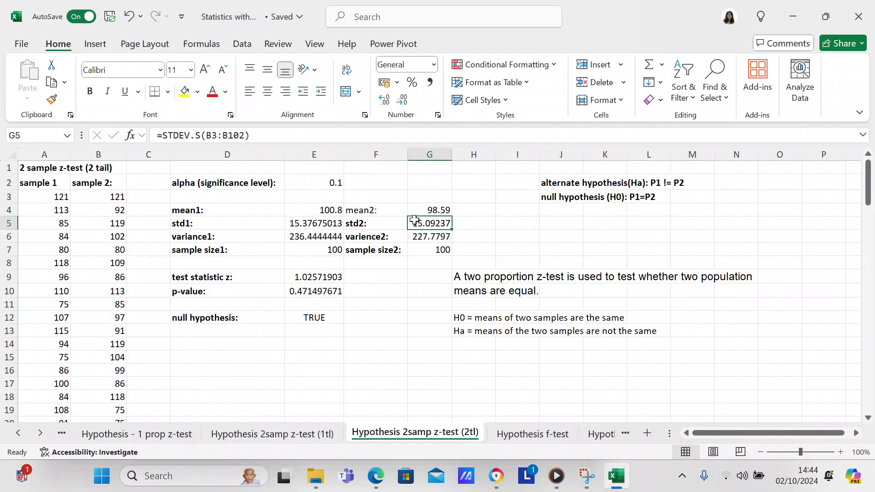
pyautogui.click(330, 234)
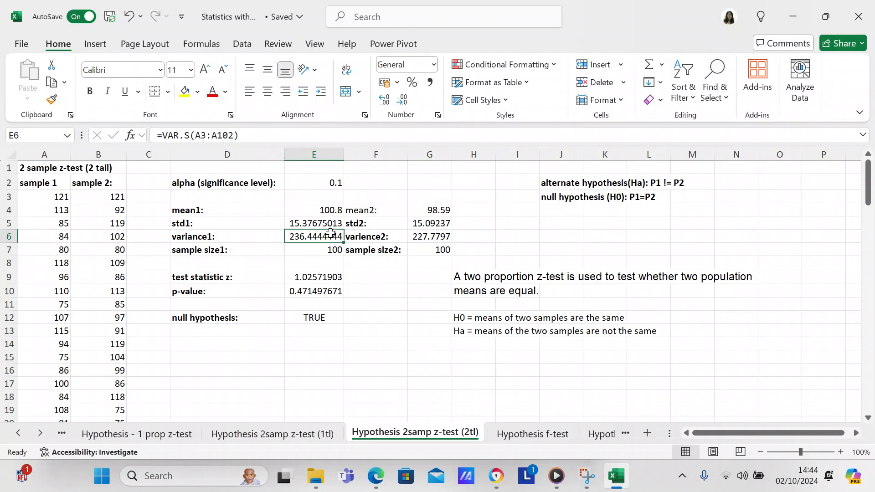
pyautogui.click(436, 239)
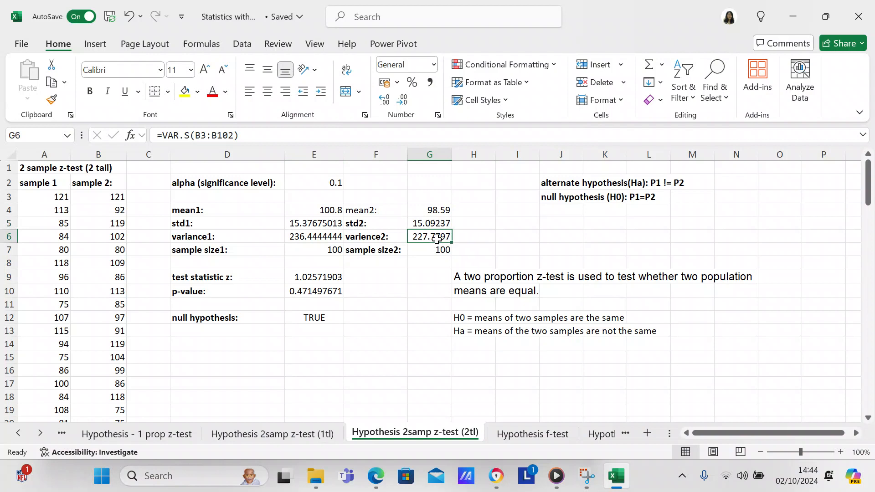
pyautogui.click(310, 251)
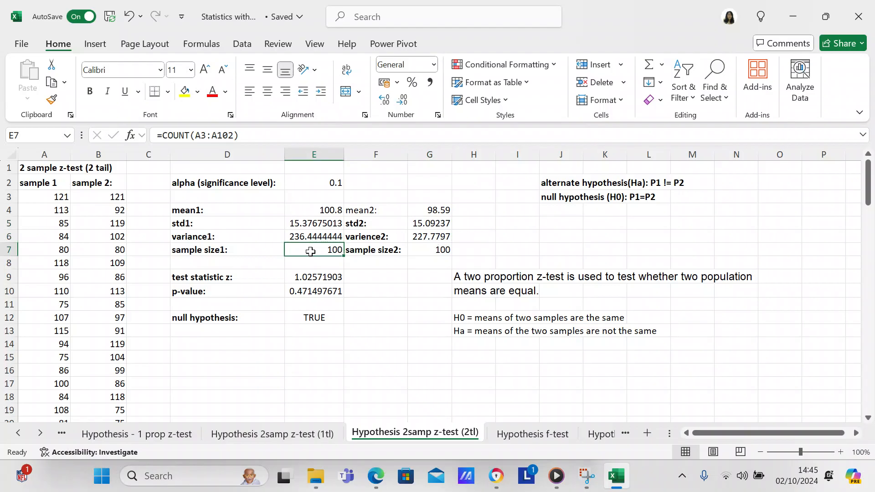
pyautogui.click(425, 252)
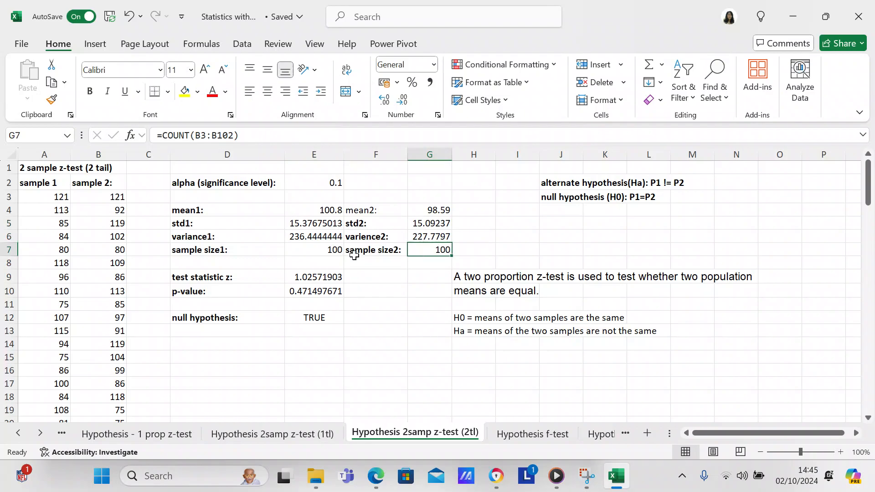
# - Examine the formulas for the test statistic z, the p-value and the null hypothesis result, and the alpha value they are compared with
pyautogui.click(325, 276)
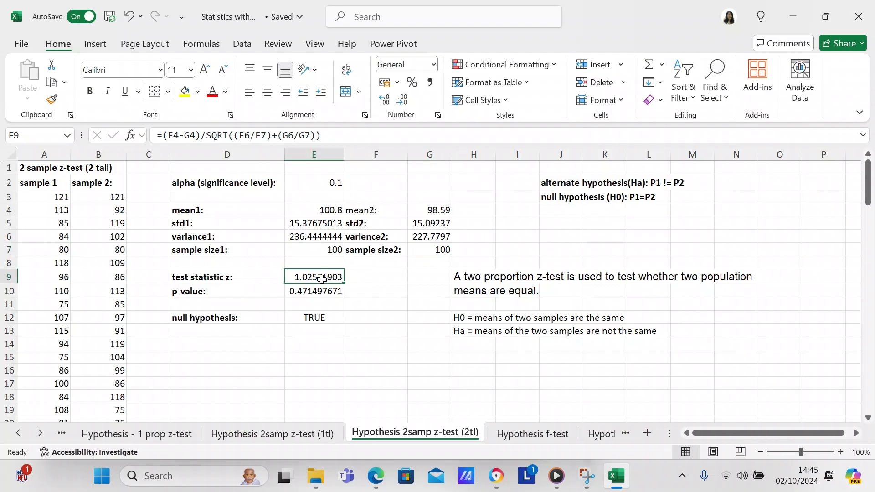
pyautogui.click(318, 285)
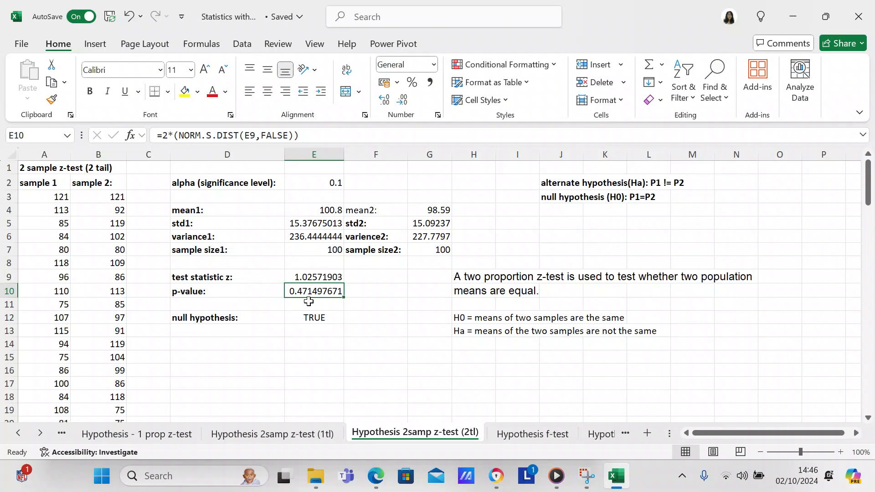
pyautogui.click(304, 316)
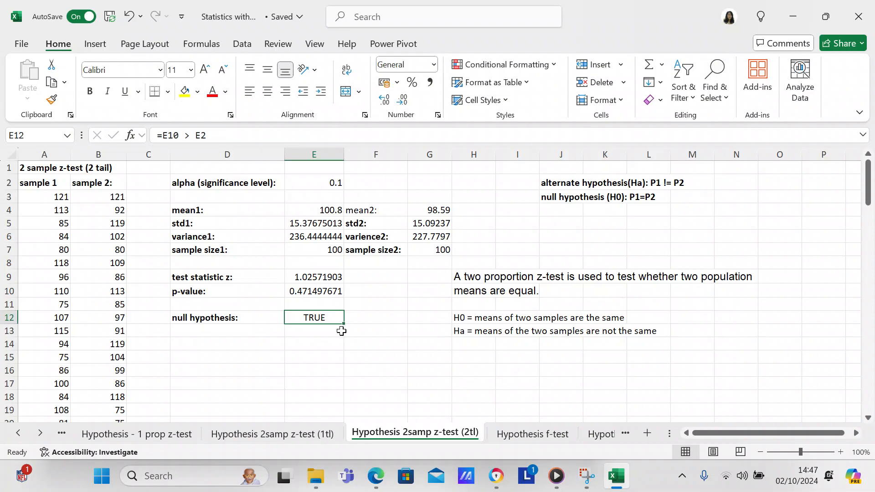
pyautogui.click(334, 181)
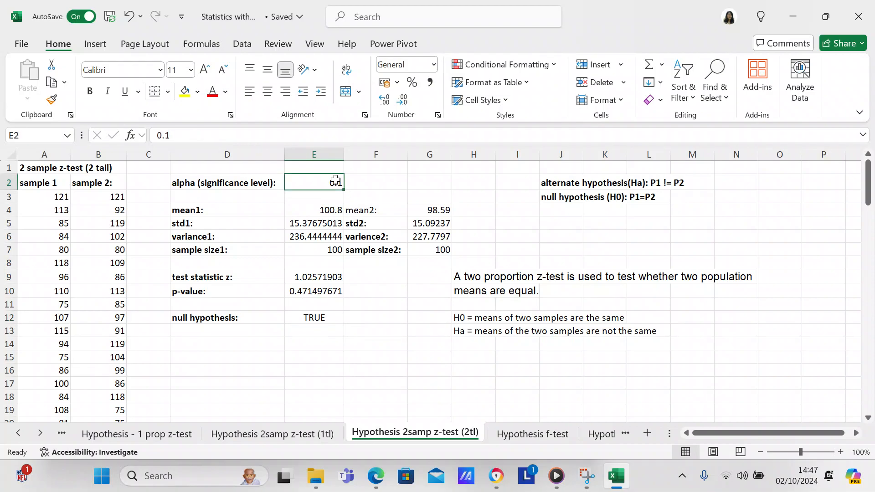
# - Try alpha significance levels of 0.5 and 0.6 in cell E2
pyautogui.write('0.5')
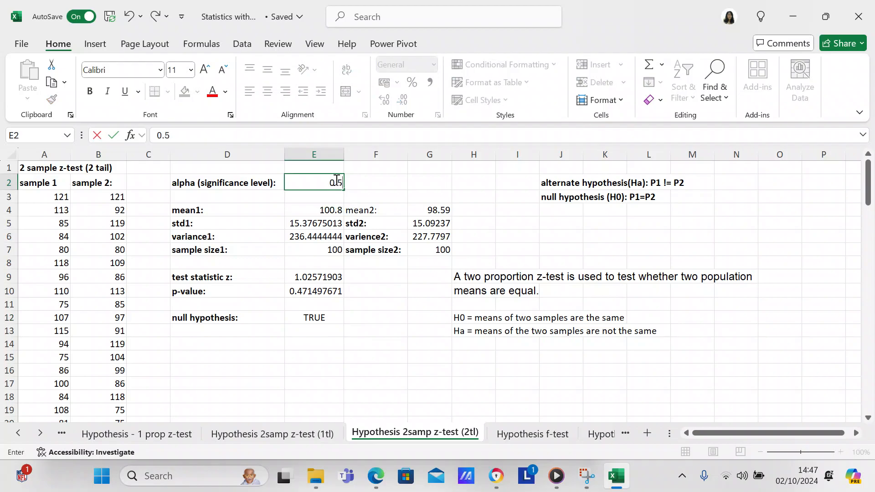
pyautogui.press('Return')
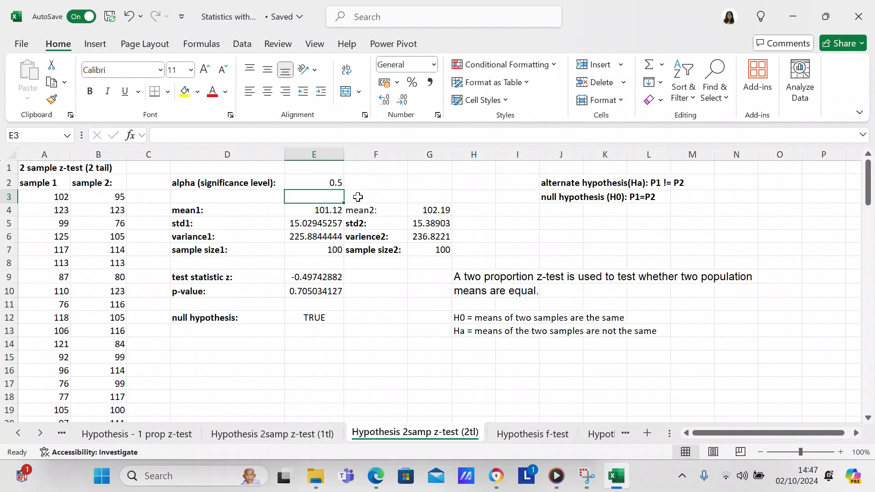
pyautogui.click(322, 183)
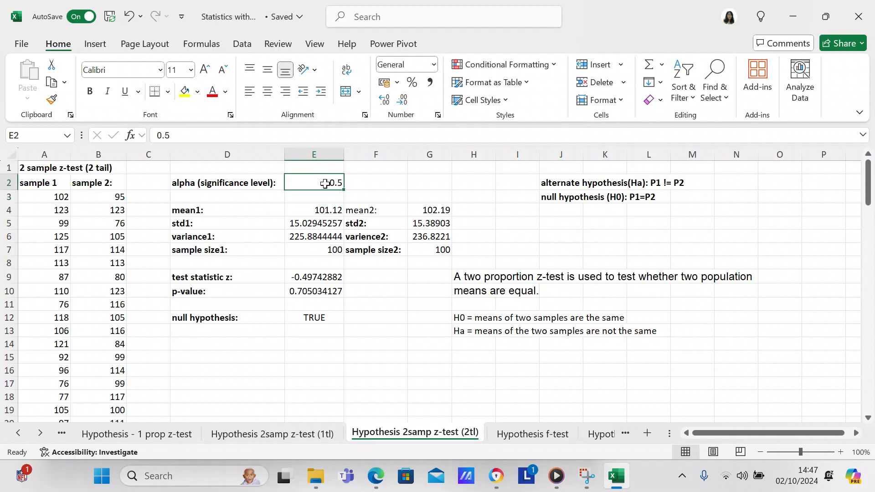
pyautogui.write('0.6')
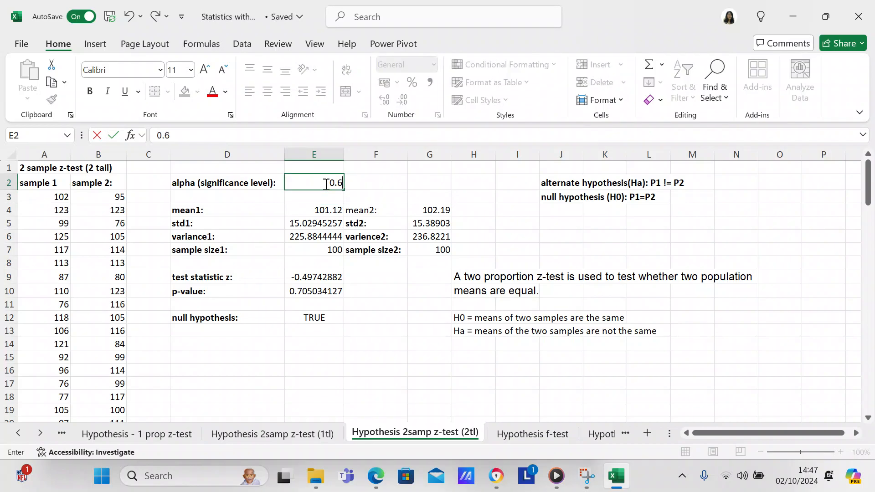
pyautogui.press('Return')
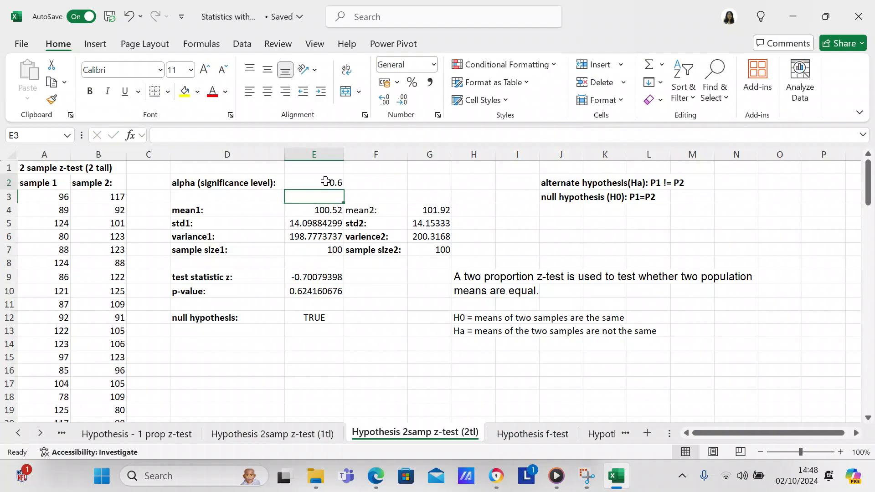
# - Set the alpha significance level in cell E2 to 0.7
pyautogui.doubleClick(325, 182)
pyautogui.press('BackSpace')
pyautogui.write('7')
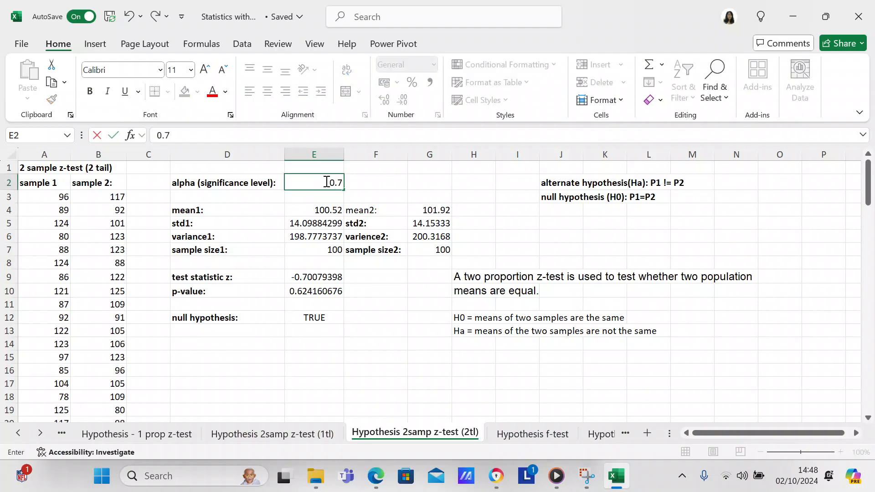
pyautogui.press('Return')
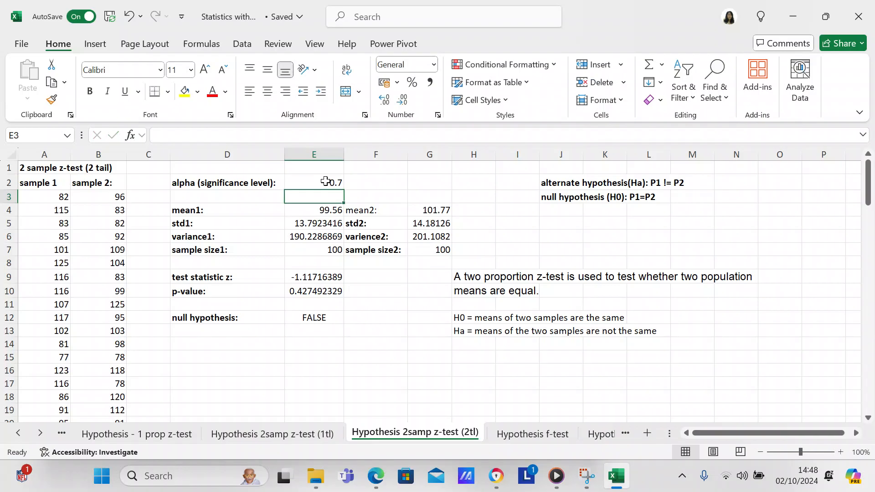
# - Set the alpha significance level in cell E2 to 0.5
pyautogui.click(326, 183)
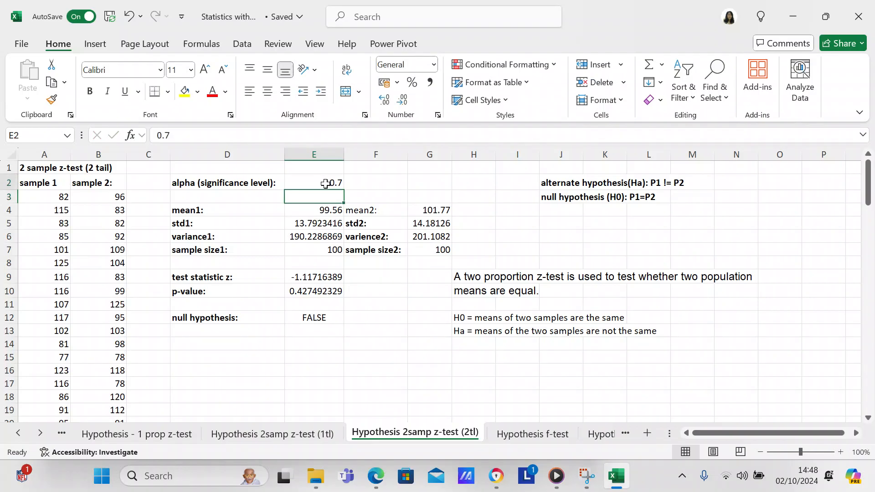
pyautogui.doubleClick(325, 183)
pyautogui.write('0.')
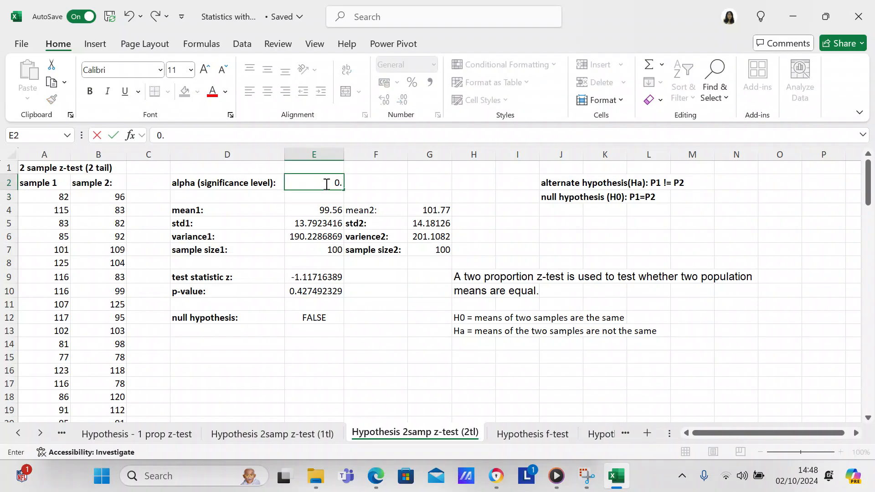
pyautogui.write('5')
pyautogui.press('Return')
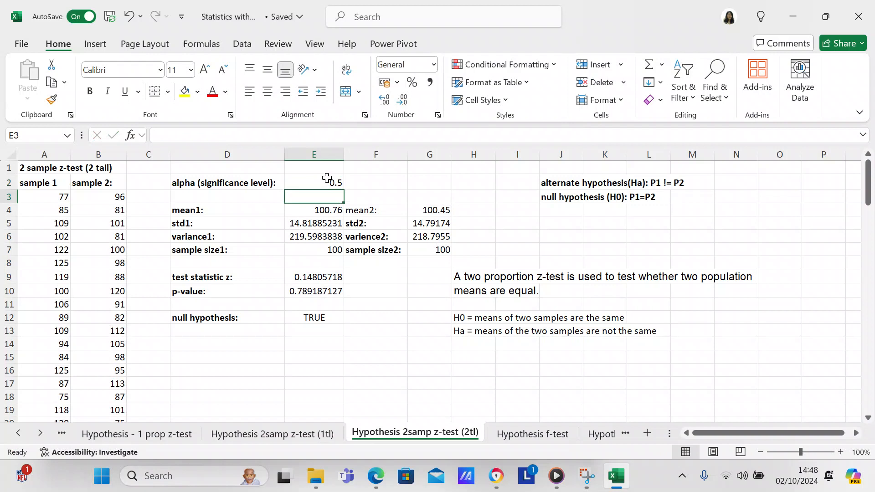
# - Set the alpha significance level in cell E2 to 0.1
pyautogui.click(329, 183)
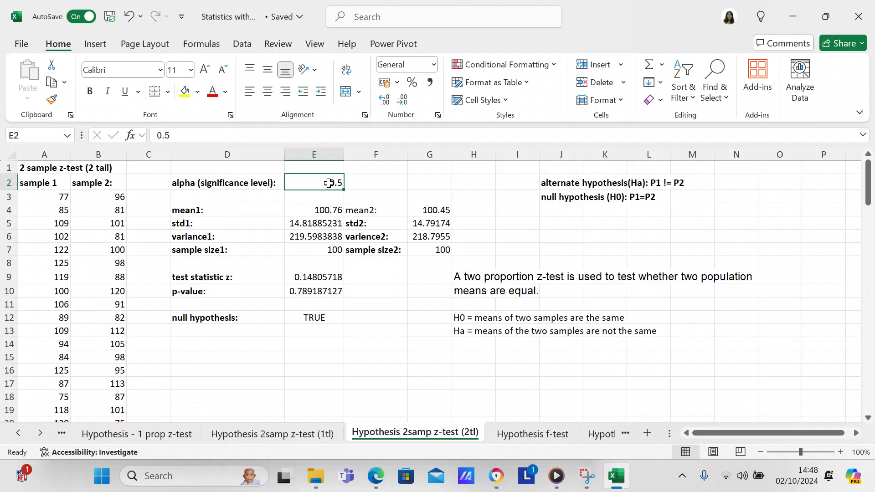
pyautogui.write('0.1')
pyautogui.press('Return')
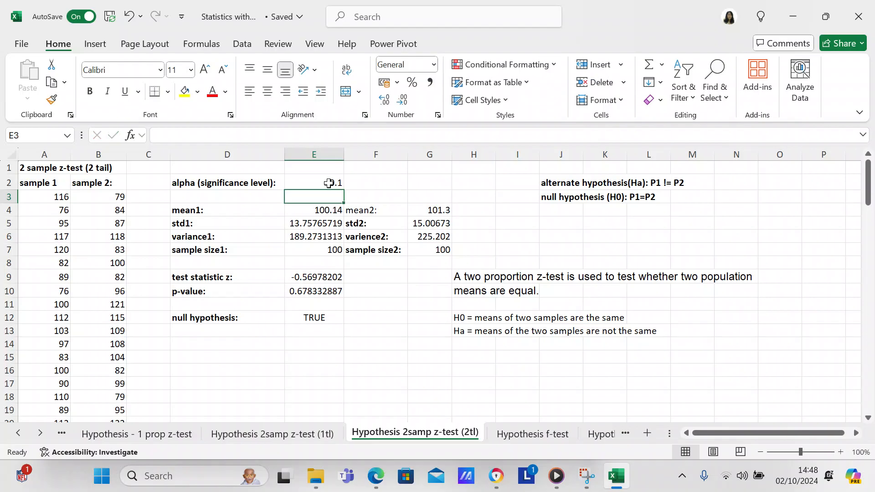
# - Change the random number formula of the first sample 2 value in B3 to =RANDBETWEEN(60,140)
pyautogui.click(113, 196)
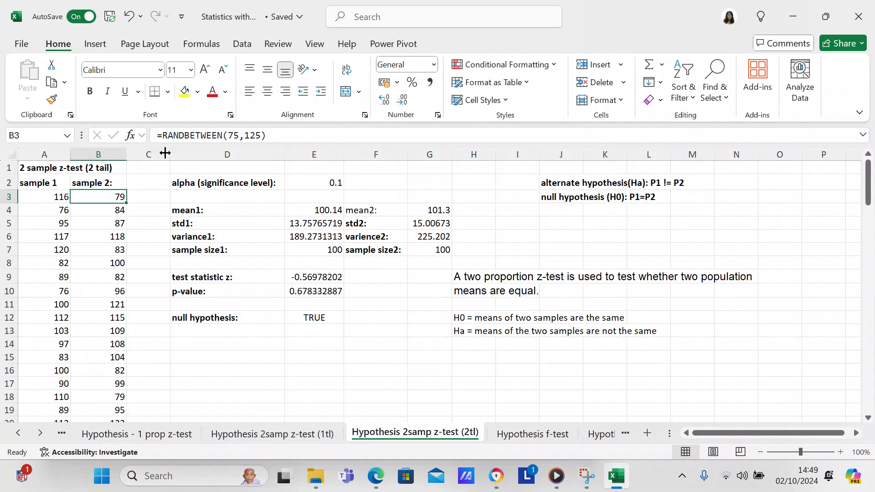
pyautogui.click(241, 135)
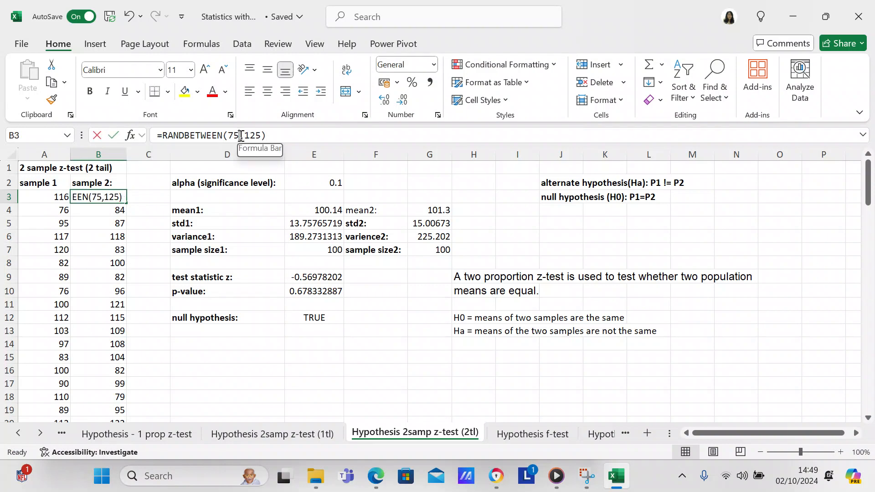
pyautogui.press('BackSpace')
pyautogui.press('BackSpace')
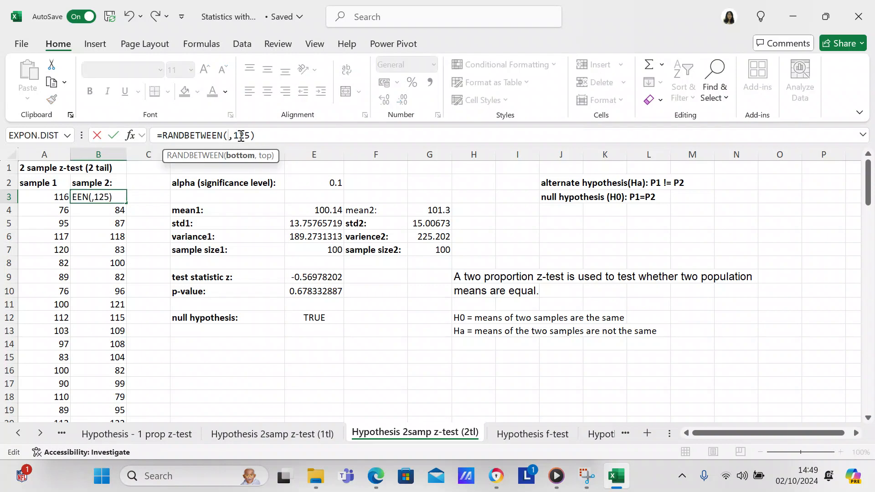
pyautogui.write('60')
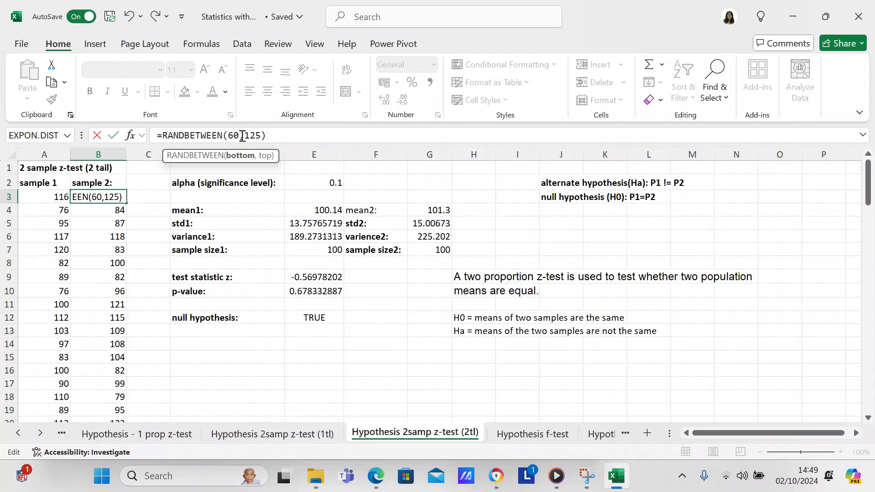
pyautogui.click(261, 136)
pyautogui.press('BackSpace')
pyautogui.press('BackSpace')
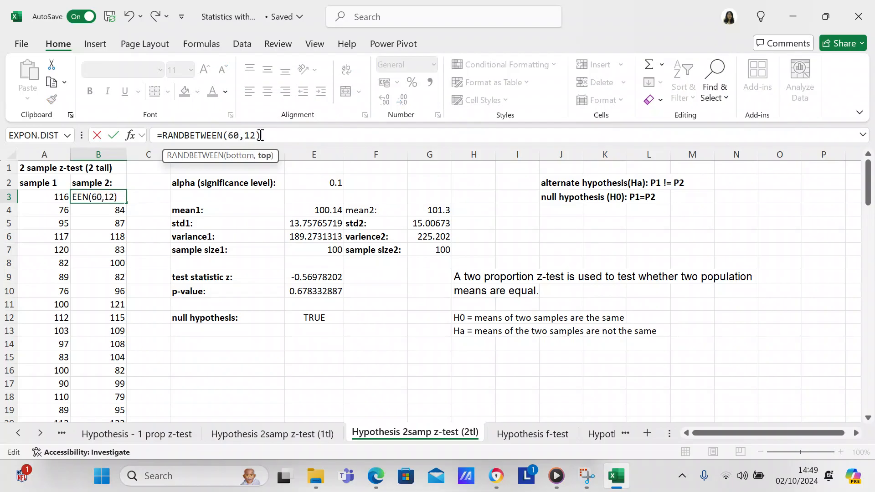
pyautogui.write('40')
pyautogui.press('Return')
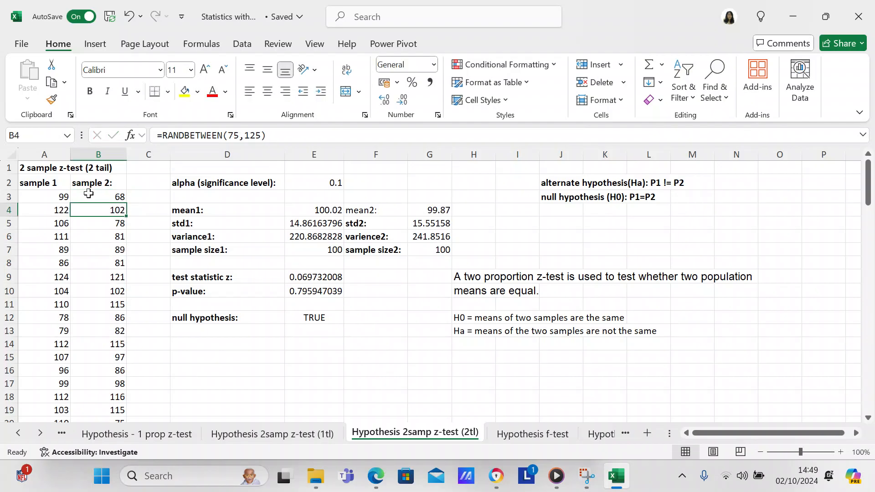
# - Copy the B3 formula with the 60 to 140 range into the rest of sample 2, B4:B102
pyautogui.click(90, 198)
pyautogui.hotkey('ctrl', 'c')
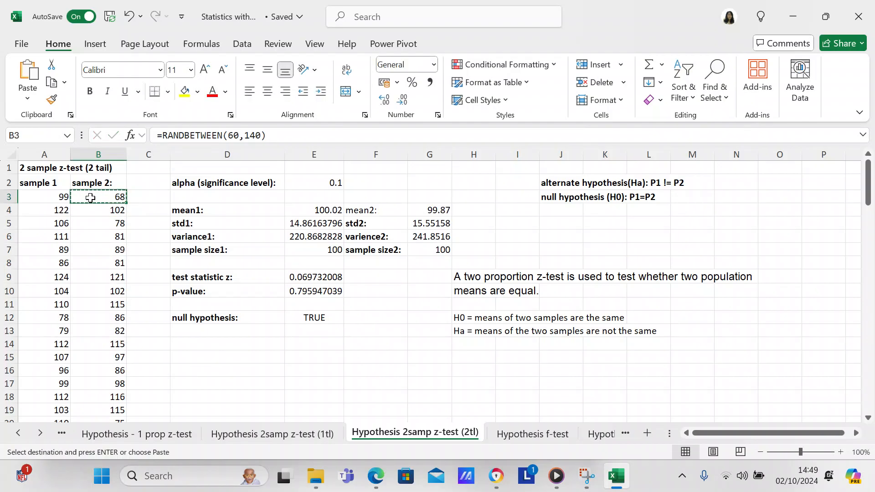
pyautogui.moveTo(94, 209); pyautogui.dragTo(96, 213)
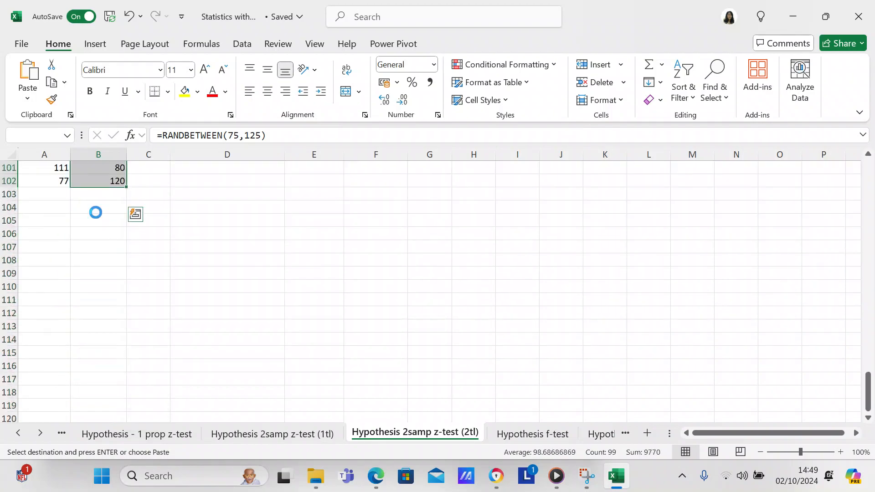
pyautogui.hotkey('ctrl', 'v')
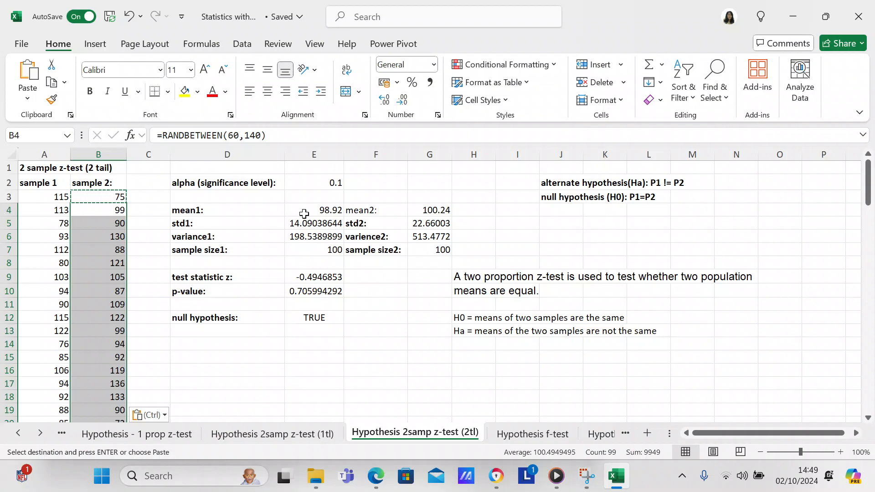
# - Raise the lower bound of the random number formula in B3 to 80, giving =RANDBETWEEN(80,140)
pyautogui.click(111, 193)
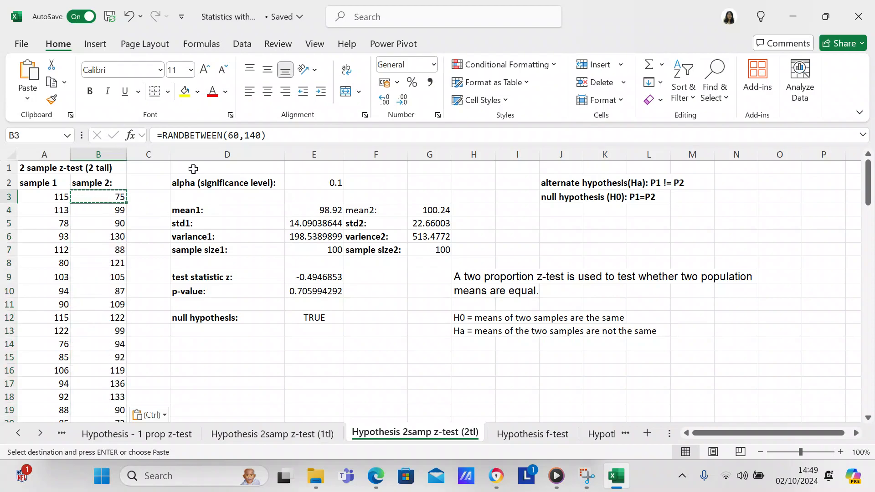
pyautogui.click(239, 136)
pyautogui.press('BackSpace')
pyautogui.press('BackSpace')
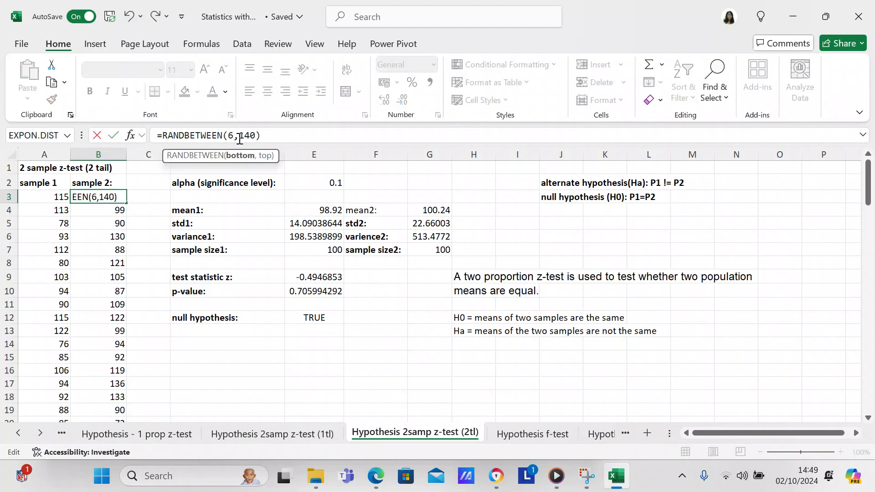
pyautogui.write('80')
pyautogui.press('Return')
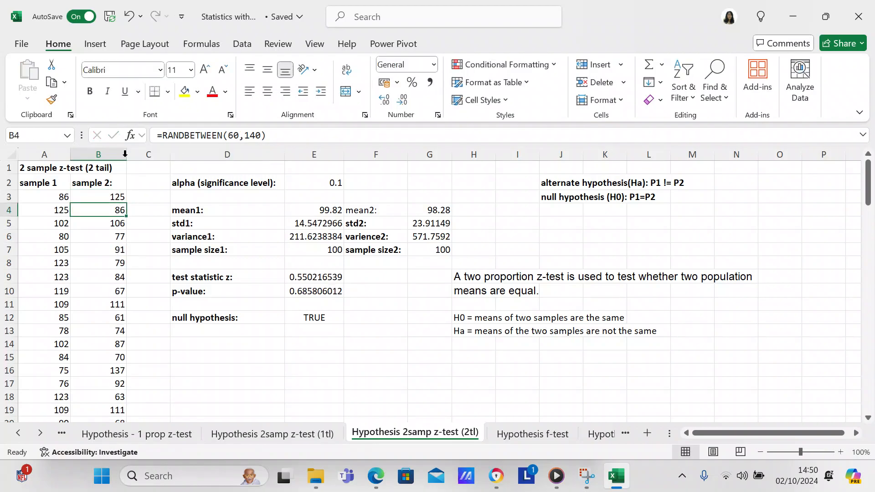
# - Copy the B3 formula with the 80 to 140 range into the rest of sample 2, B4:B102
pyautogui.click(93, 195)
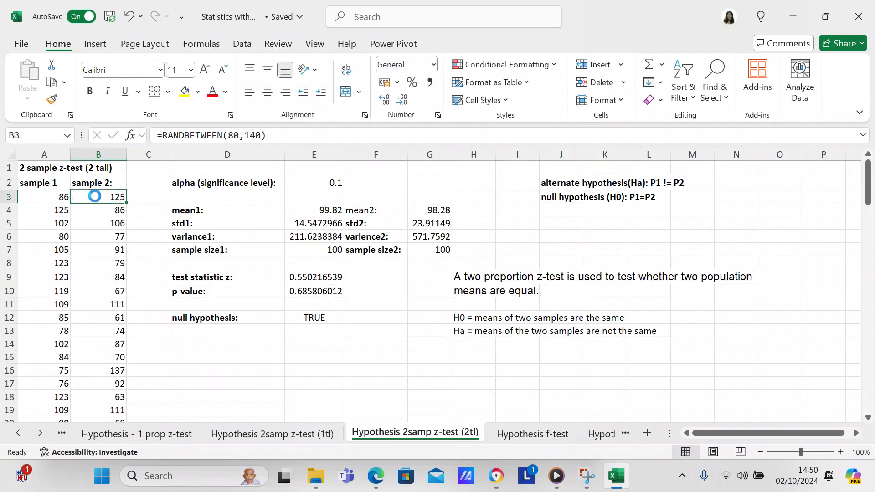
pyautogui.hotkey('ctrl', 'c')
pyautogui.click(96, 209)
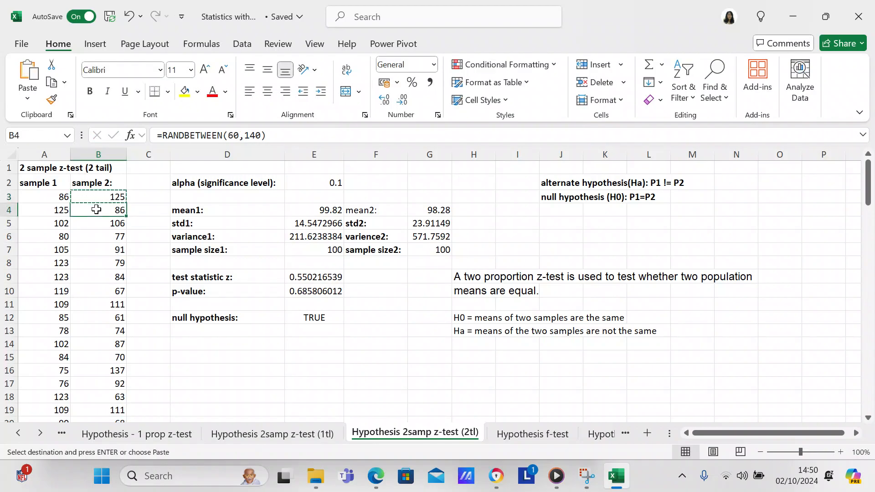
pyautogui.hotkey('shift', 'Down')
pyautogui.hotkey('shift', 'Down')
pyautogui.hotkey('shift', 'Down')
pyautogui.hotkey('shift', 'Down')
pyautogui.hotkey('shift', 'Down')
pyautogui.hotkey('shift', 'Down')
pyautogui.hotkey('shift', 'Down')
pyautogui.hotkey('shift', 'Down')
pyautogui.hotkey('shift', 'Down')
pyautogui.hotkey('shift', 'Down')
pyautogui.hotkey('shift', 'Down')
pyautogui.hotkey('shift', 'Down')
pyautogui.hotkey('shift', 'Down')
pyautogui.hotkey('shift', 'Down')
pyautogui.hotkey('shift', 'Down')
pyautogui.hotkey('shift', 'Down')
pyautogui.hotkey('shift', 'Down')
pyautogui.hotkey('shift', 'Down')
pyautogui.hotkey('shift', 'Down')
pyautogui.hotkey('shift', 'Down')
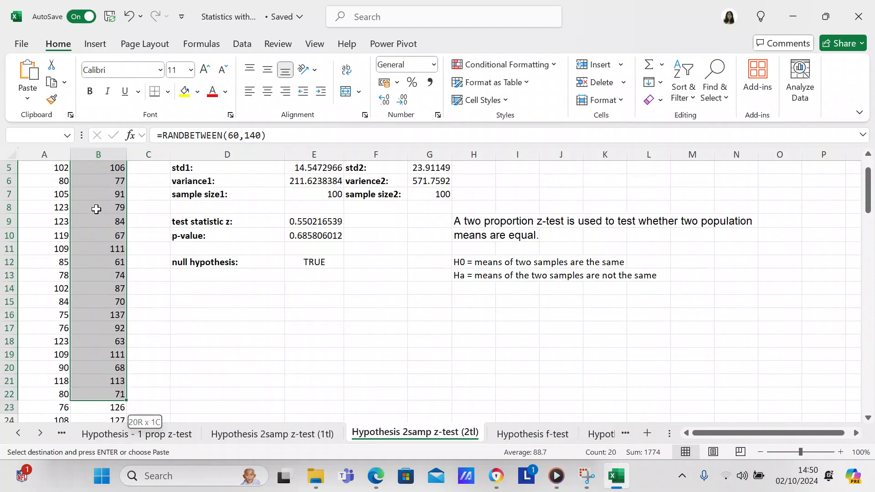
pyautogui.hotkey('shift', 'Down')
pyautogui.hotkey('shift', 'Down')
pyautogui.hotkey('shift', 'Down')
pyautogui.hotkey('shift', 'Down')
pyautogui.hotkey('shift', 'Down')
pyautogui.hotkey('shift', 'Down')
pyautogui.hotkey('shift', 'Down')
pyautogui.hotkey('shift', 'Down')
pyautogui.hotkey('shift', 'Down')
pyautogui.hotkey('shift', 'Down')
pyautogui.hotkey('shift', 'Down')
pyautogui.hotkey('shift', 'Down')
pyautogui.hotkey('shift', 'Down')
pyautogui.hotkey('shift', 'Down')
pyautogui.hotkey('shift', 'Down')
pyautogui.hotkey('shift', 'Down')
pyautogui.hotkey('shift', 'Down')
pyautogui.hotkey('shift', 'Down')
pyautogui.hotkey('shift', 'Down')
pyautogui.hotkey('shift', 'Down')
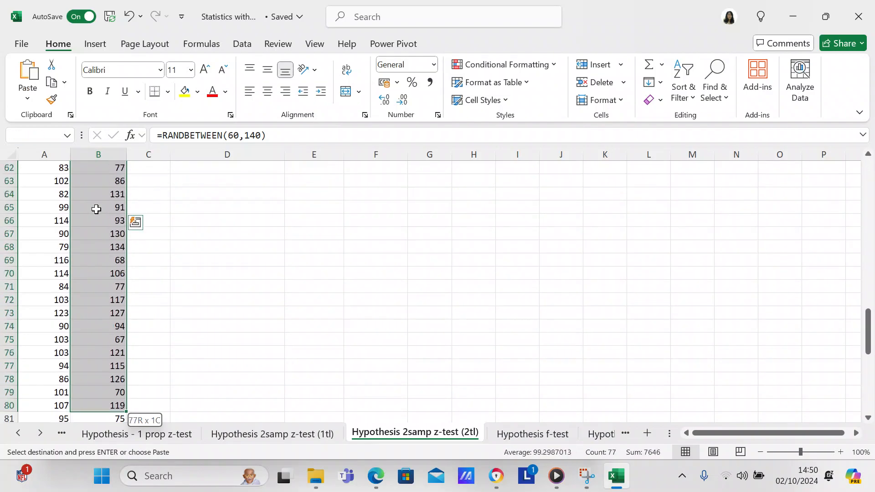
pyautogui.hotkey('shift', 'Down')
pyautogui.hotkey('shift', 'Down')
pyautogui.hotkey('shift', 'Down')
pyautogui.hotkey('shift', 'Down')
pyautogui.hotkey('shift', 'Down')
pyautogui.hotkey('shift', 'Down')
pyautogui.hotkey('shift', 'Down')
pyautogui.hotkey('shift', 'Down')
pyautogui.hotkey('shift', 'Down')
pyautogui.hotkey('shift', 'Down')
pyautogui.hotkey('shift', 'Down')
pyautogui.hotkey('shift', 'Down')
pyautogui.hotkey('shift', 'Down')
pyautogui.hotkey('shift', 'Down')
pyautogui.hotkey('shift', 'Down')
pyautogui.hotkey('shift', 'Down')
pyautogui.hotkey('shift', 'Down')
pyautogui.hotkey('shift', 'Down')
pyautogui.hotkey('shift', 'Down')
pyautogui.hotkey('shift', 'Down')
pyautogui.hotkey('shift', 'Up')
pyautogui.hotkey('shift', 'Up')
pyautogui.hotkey('shift', 'Up')
pyautogui.hotkey('shift', 'Up')
pyautogui.hotkey('shift', 'Up')
pyautogui.hotkey('shift', 'Up')
pyautogui.hotkey('shift', 'Up')
pyautogui.hotkey('shift', 'Up')
pyautogui.hotkey('shift', 'Up')
pyautogui.hotkey('shift', 'Up')
pyautogui.hotkey('shift', 'Up')
pyautogui.hotkey('shift', 'Up')
pyautogui.hotkey('shift', 'Up')
pyautogui.hotkey('shift', 'Up')
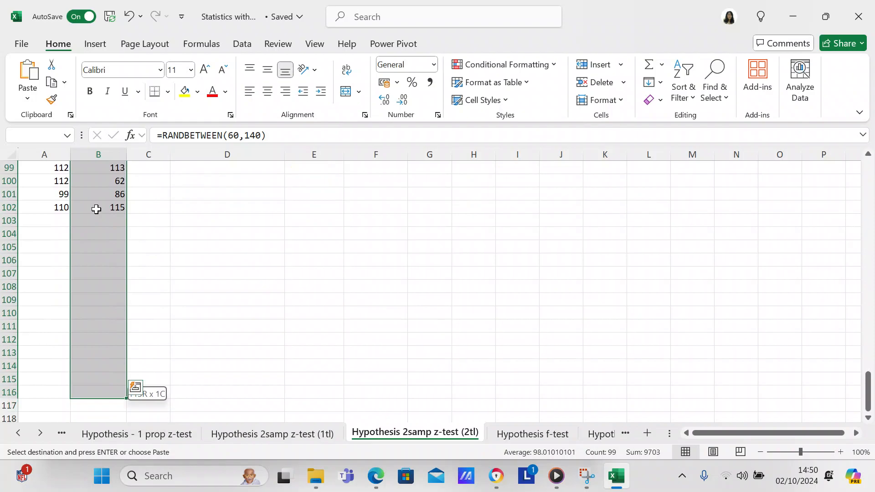
pyautogui.hotkey('ctrl', 'v')
pyautogui.hotkey('ctrl', 'BackSpace')
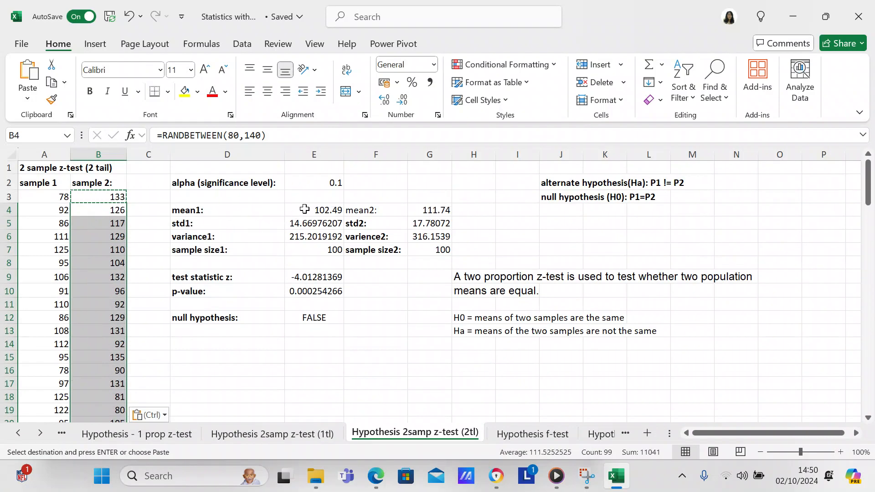
# - Compare the means of both samples in E4 and G4 and review the p-value in E10
pyautogui.click(304, 209)
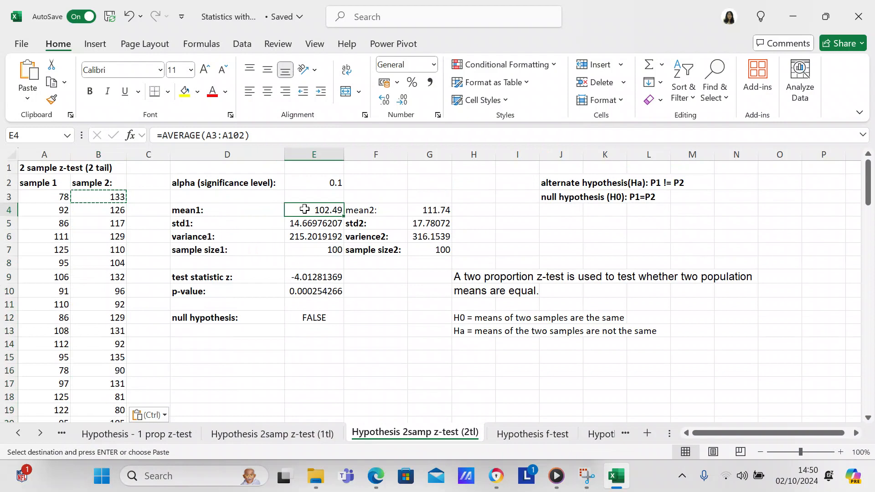
pyautogui.click(418, 210)
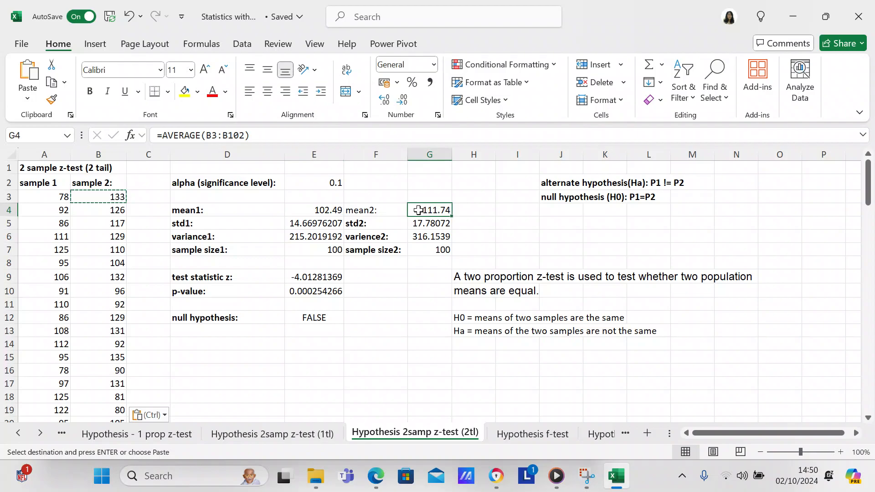
pyautogui.click(323, 287)
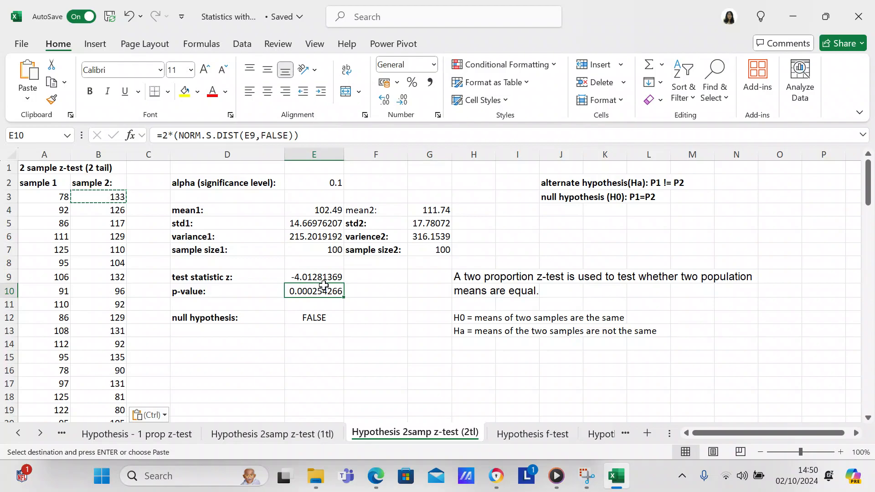
# - Set the alpha significance level in cell E2 to 0.05
pyautogui.click(328, 183)
pyautogui.write('0.05')
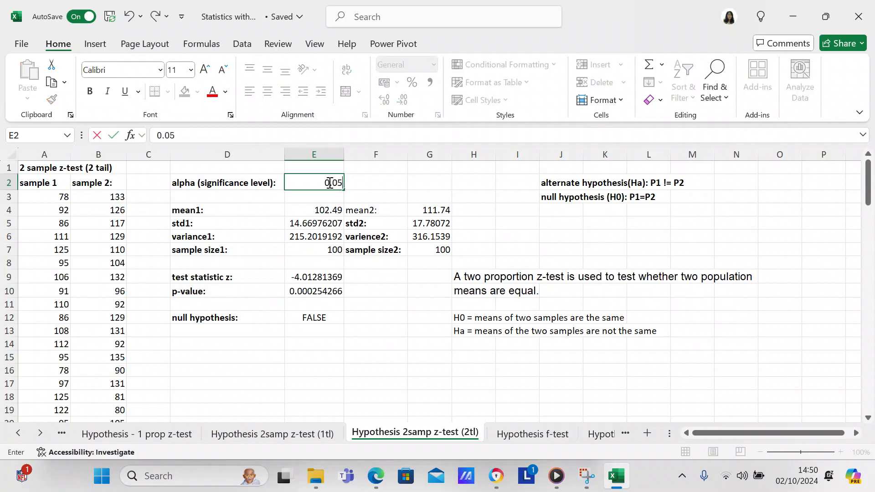
pyautogui.press('Return')
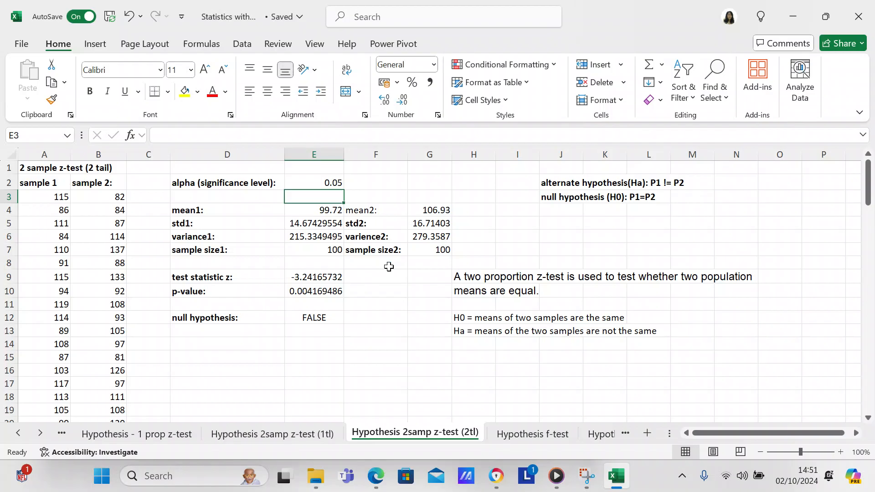
# - Reword the label in cell D9 as "z-test statistic:" and select the null hypothesis result in E12
pyautogui.click(223, 279)
pyautogui.doubleClick(223, 279)
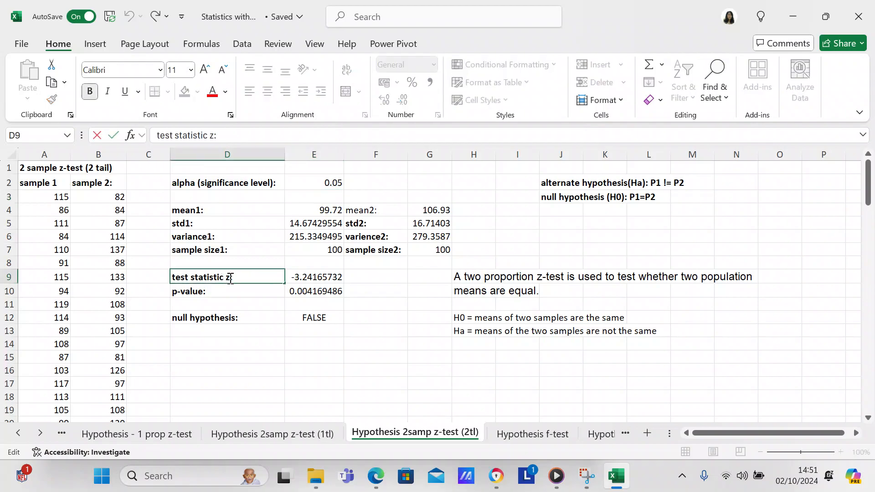
pyautogui.press('BackSpace')
pyautogui.write('z')
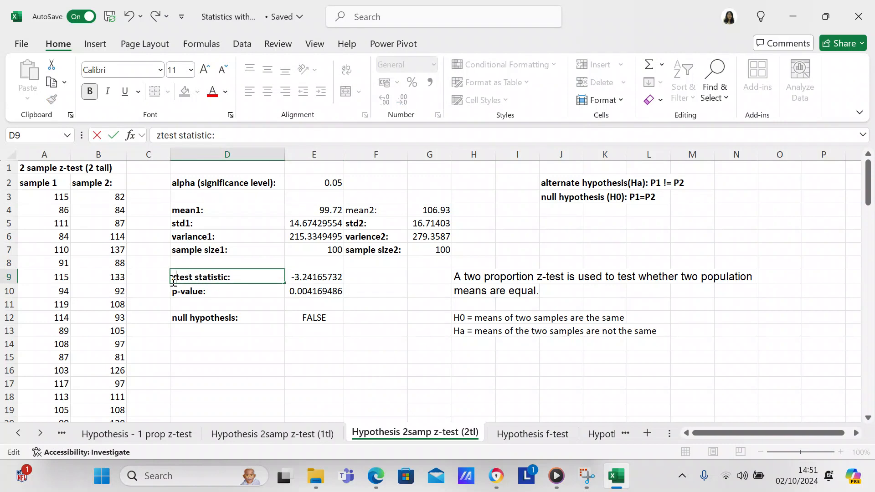
pyautogui.write('-')
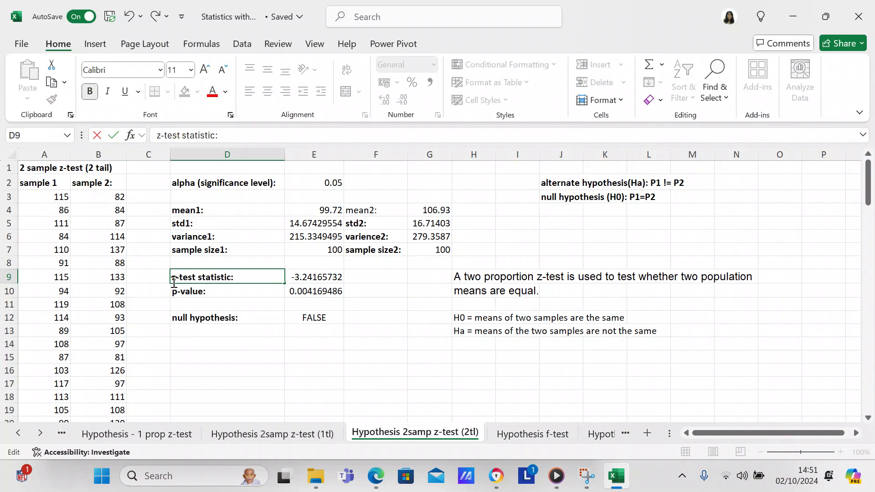
pyautogui.click(216, 302)
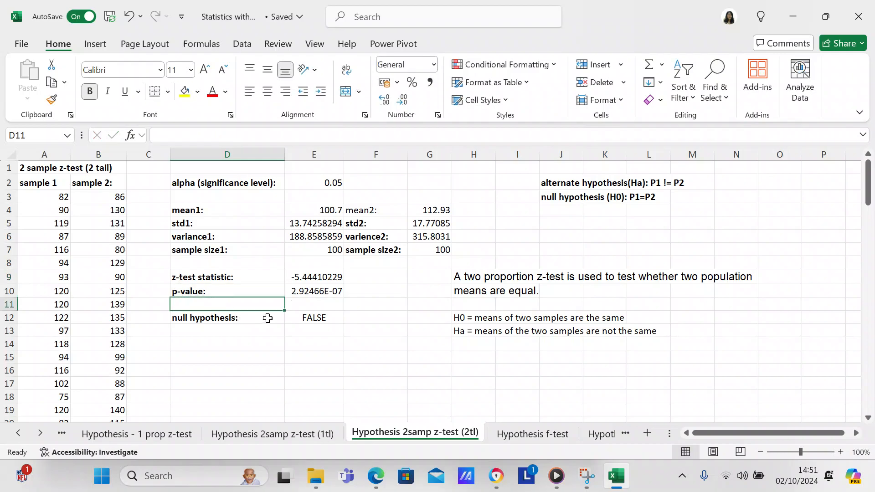
pyautogui.click(304, 315)
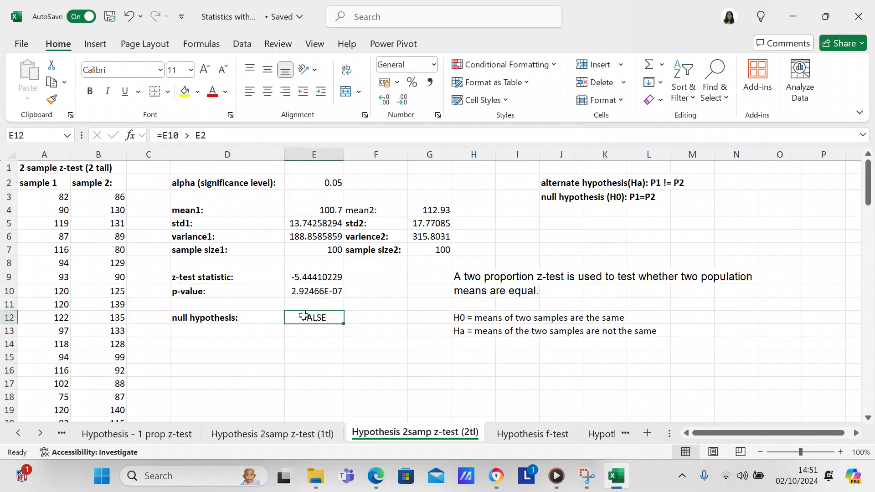